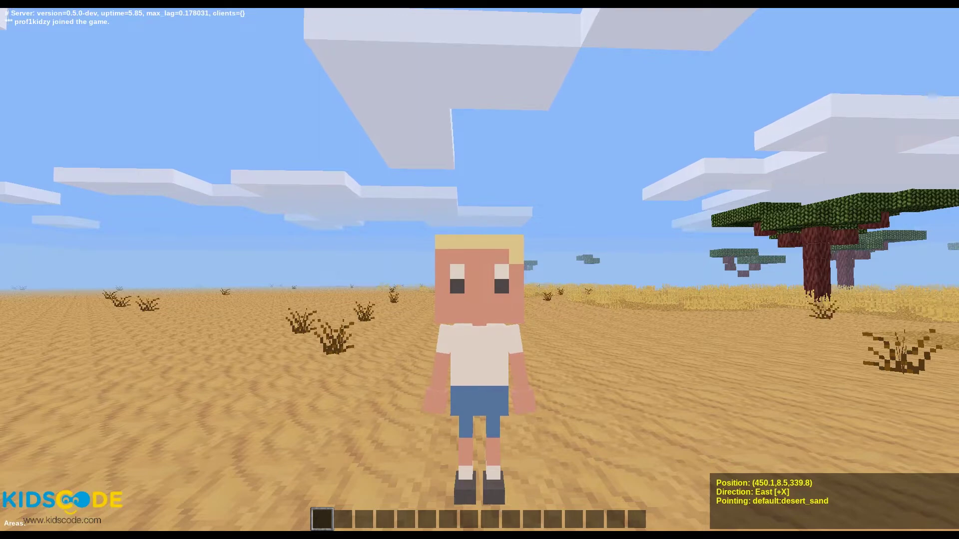
Step: Walk the avatar forward to the east across the desert
key("w")
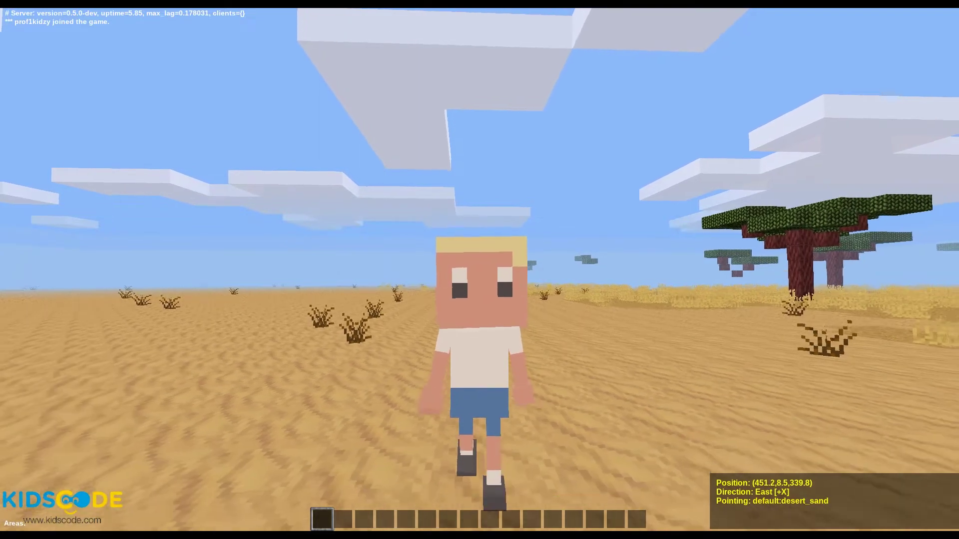
key("w")
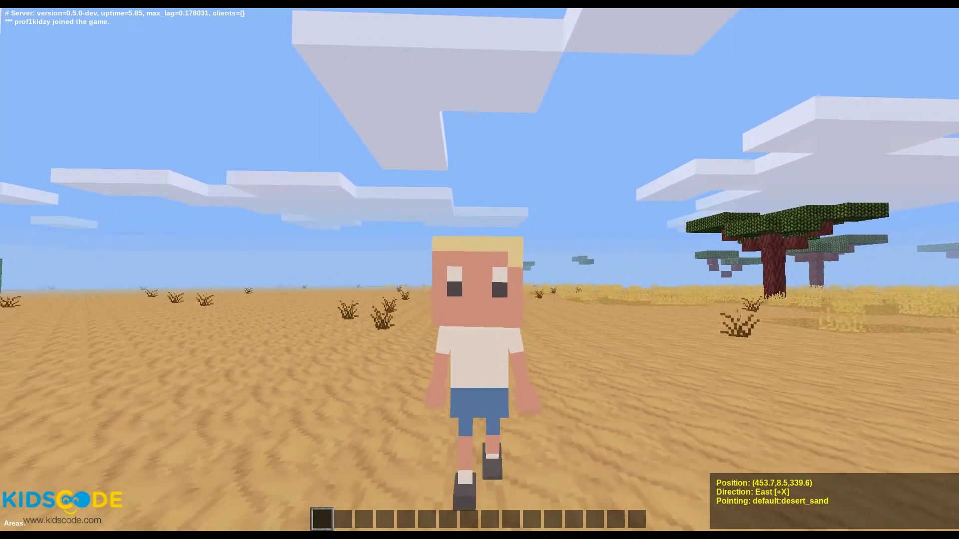
key("w")
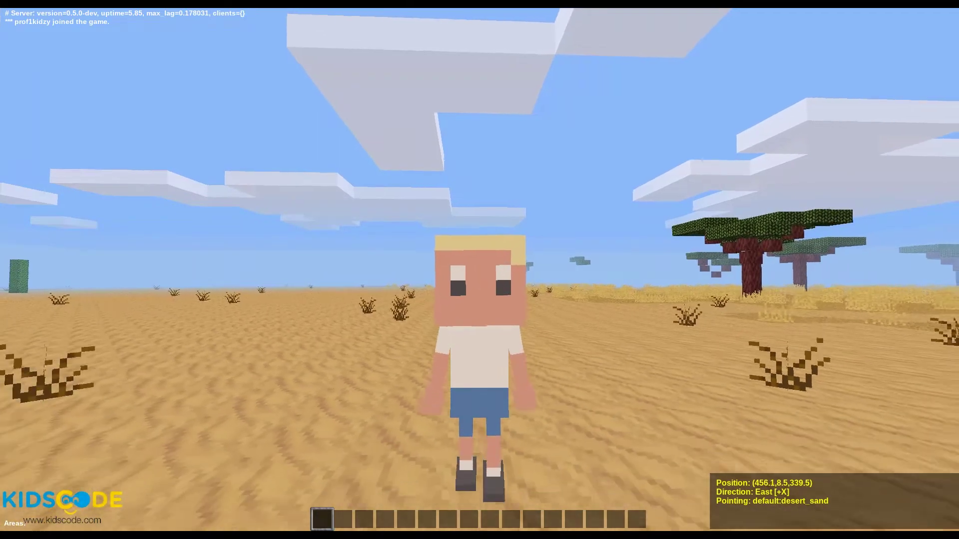
key("w")
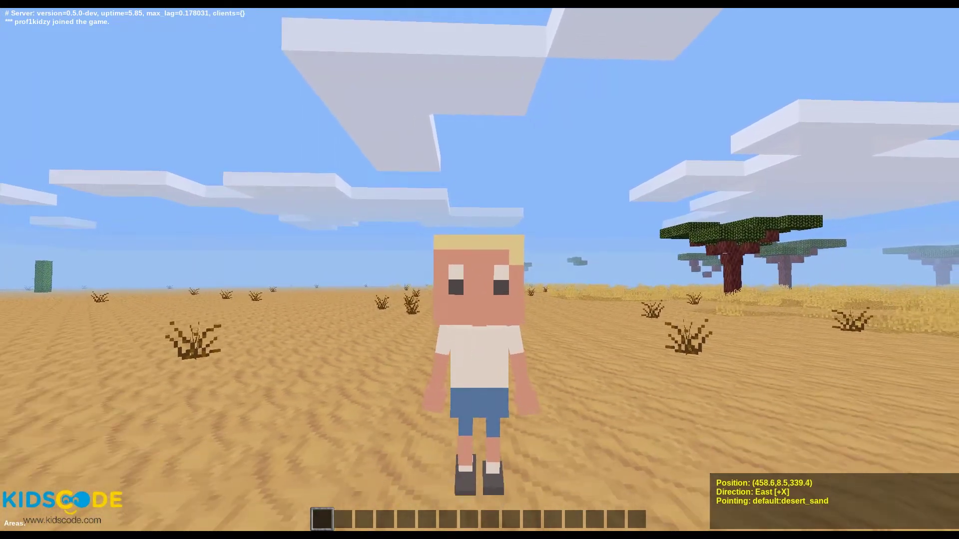
key("w")
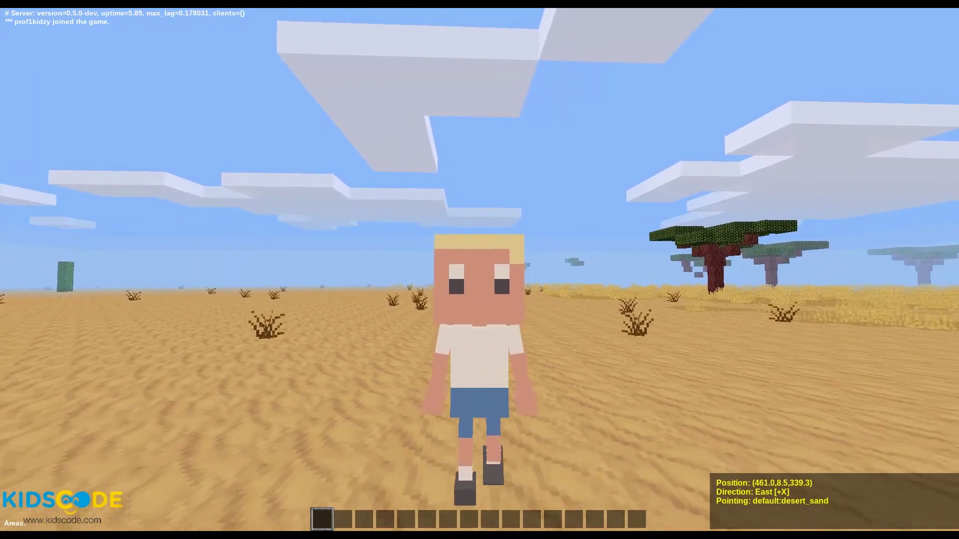
key("w")
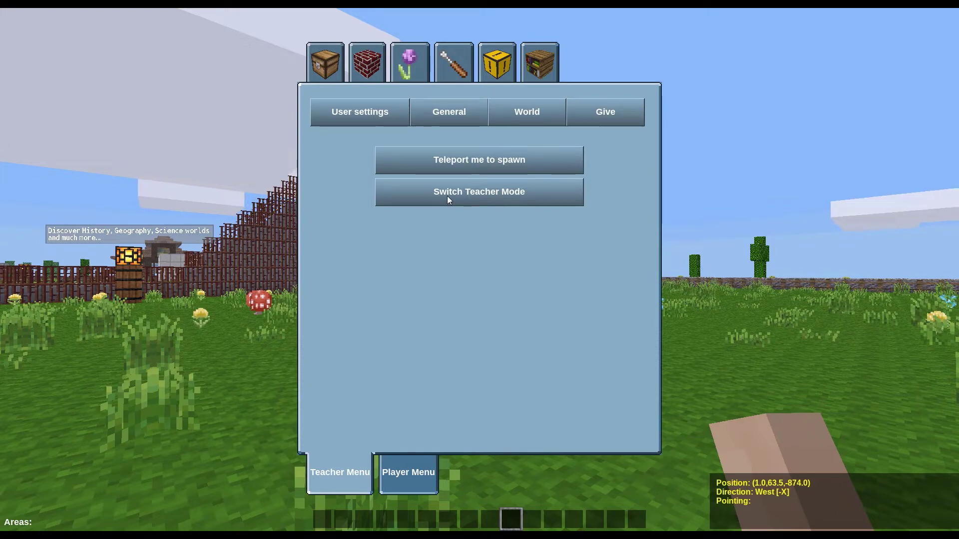
Step: Teleport the avatar to the spawn point and return to the game view
left_click(465, 161)
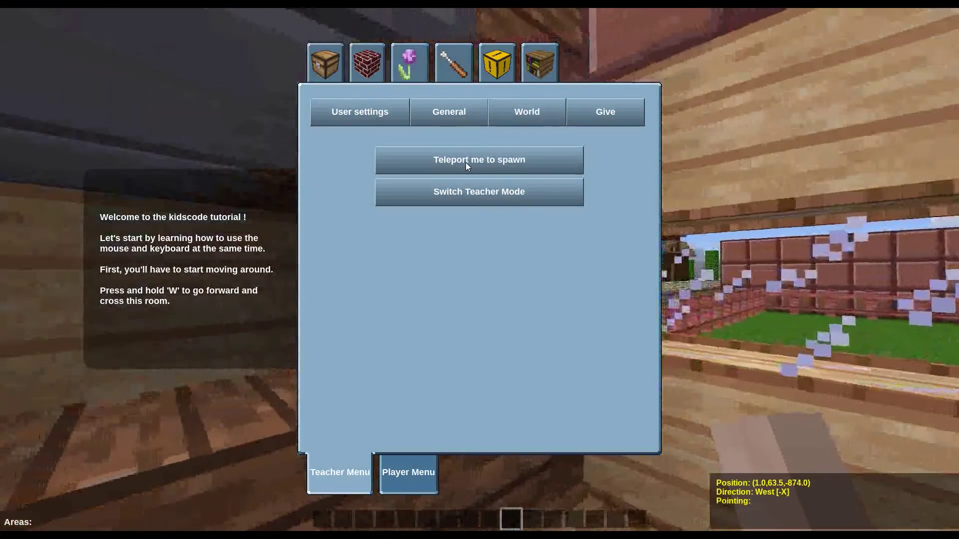
key("Escape")
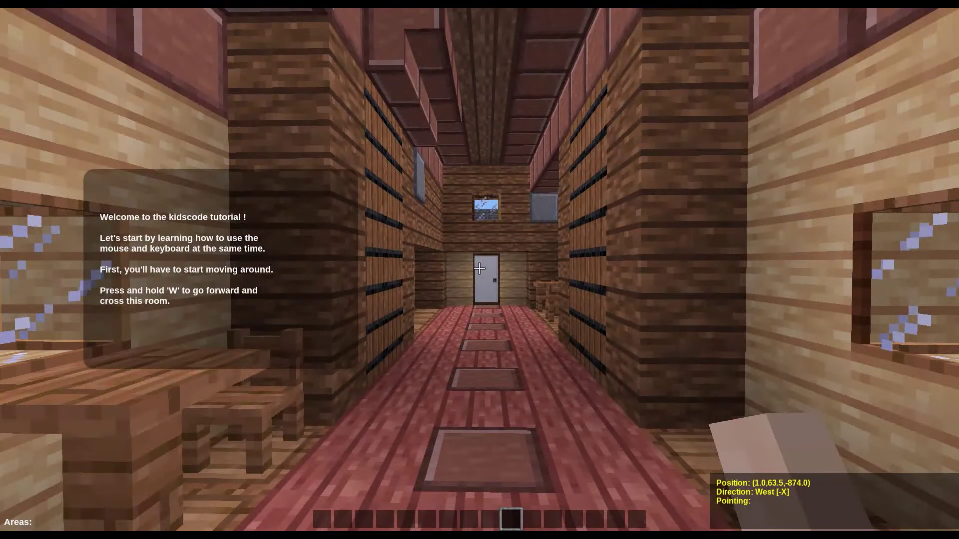
Step: Switch Teacher Mode repeatedly for the avatar
key("i")
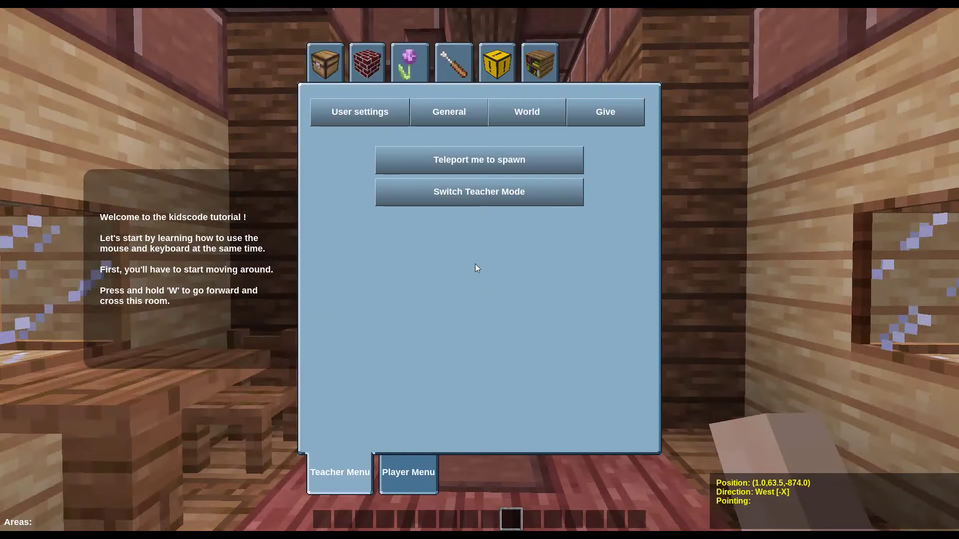
left_click(474, 196)
left_click(475, 196)
left_click(475, 195)
left_click(478, 196)
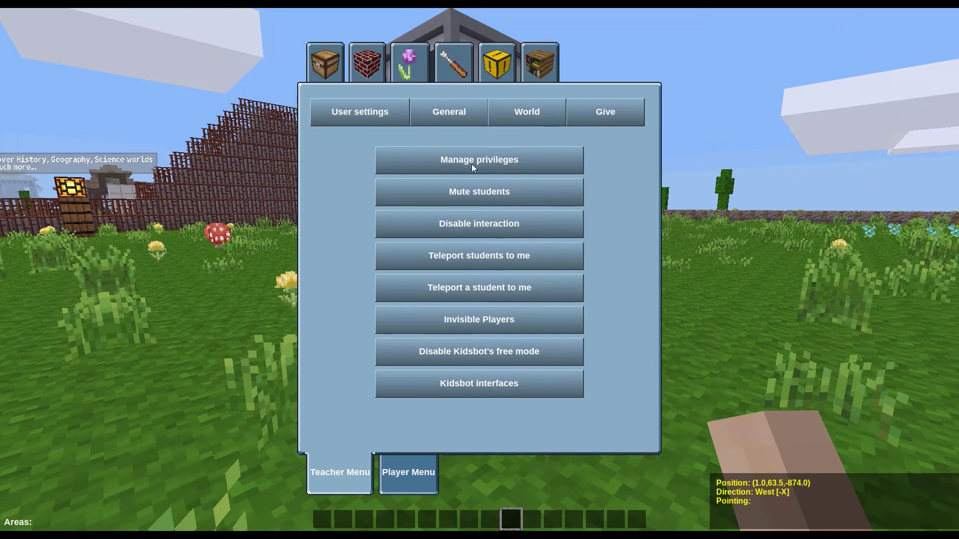
Step: Open the student privilege management settings
left_click(472, 165)
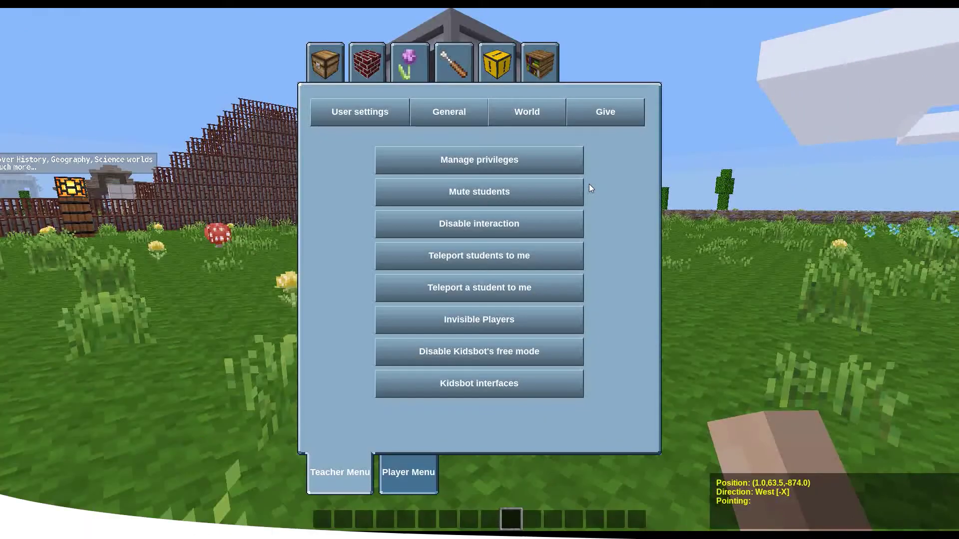
Step: Mute and unmute all students, and disable student interaction
left_click(506, 191)
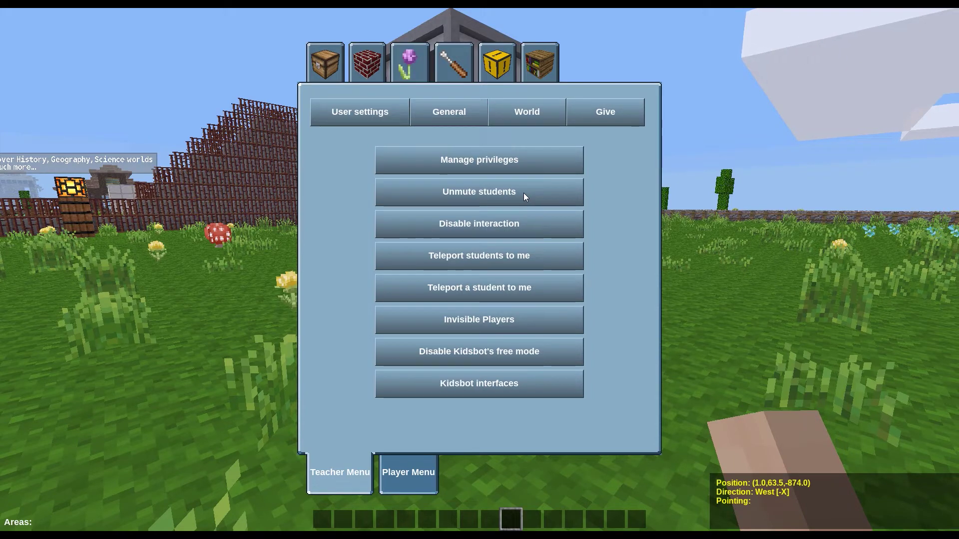
left_click(524, 190)
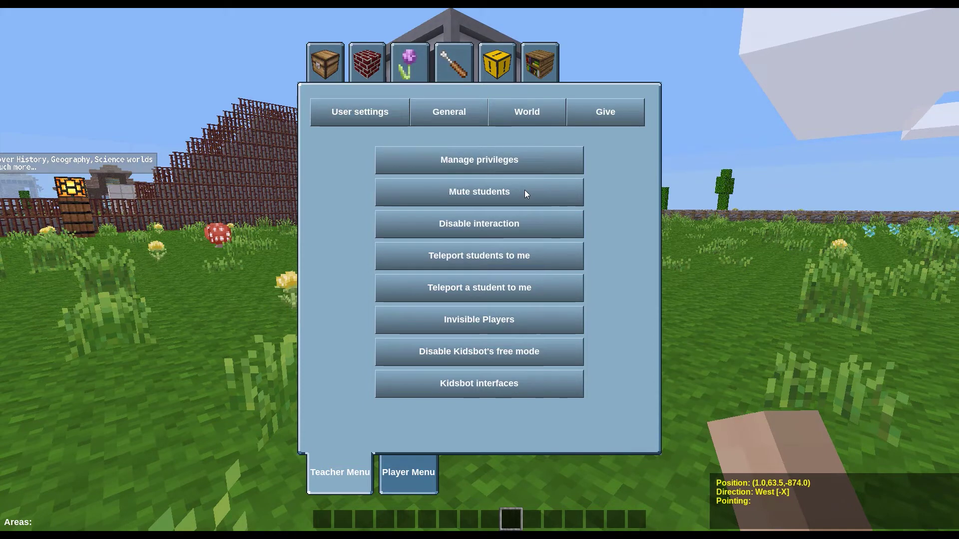
left_click(524, 224)
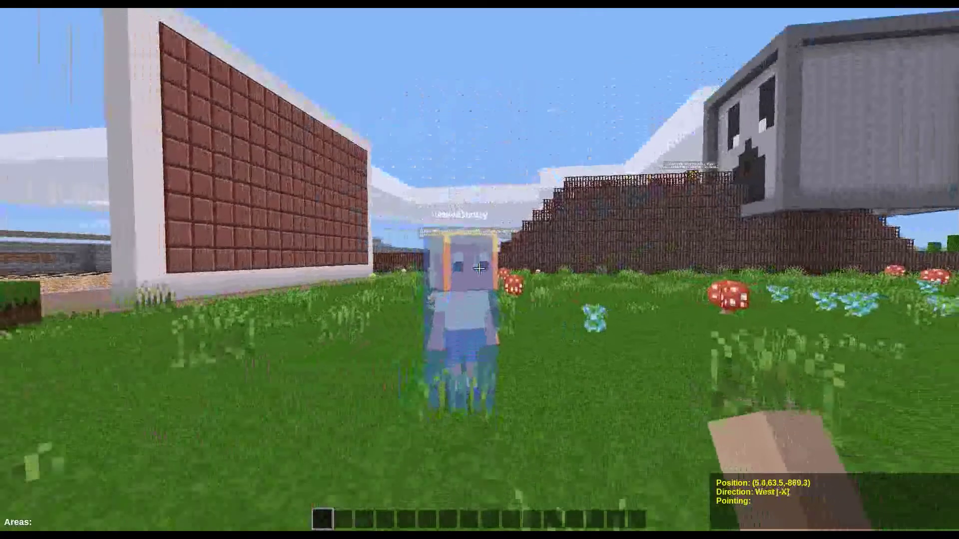
Step: Walk backward away from the student and teleport all students to the teacher's position
key("s")
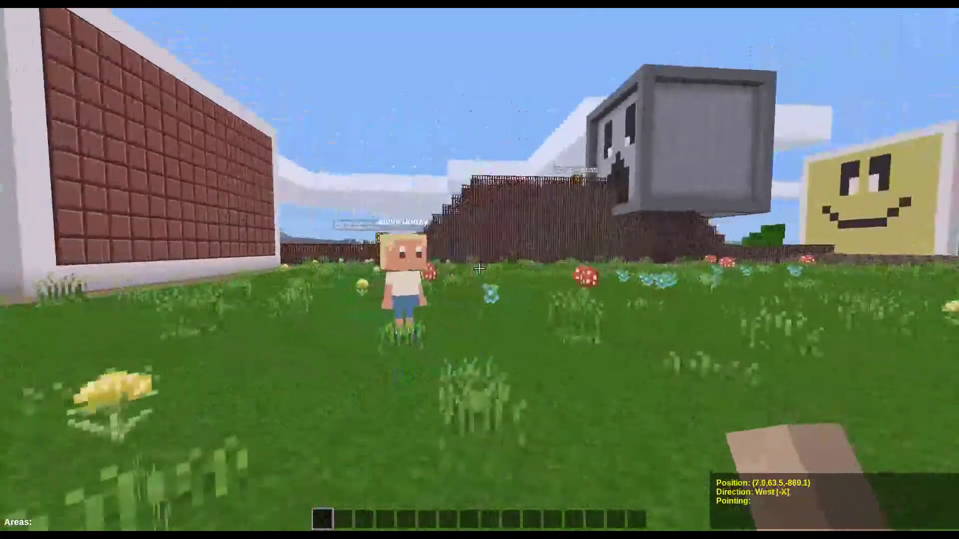
key("s")
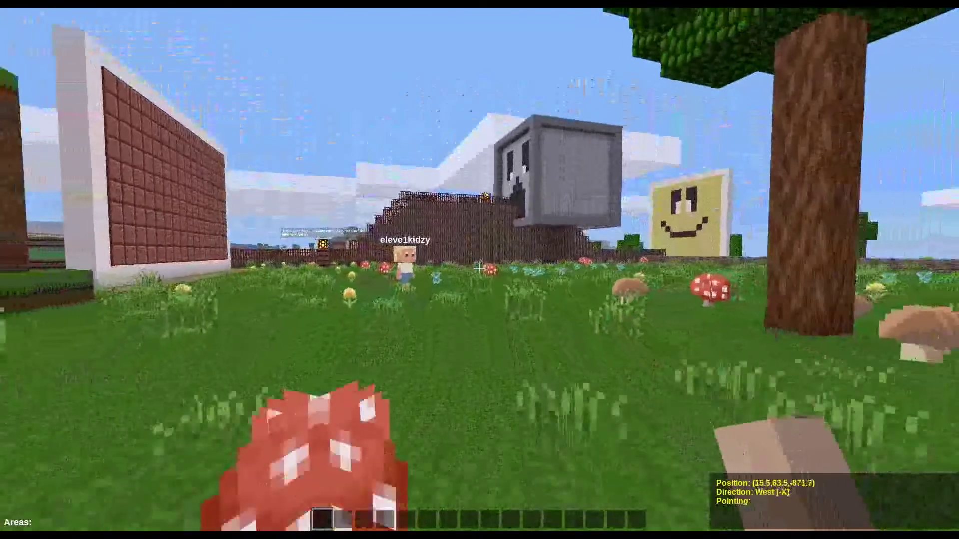
key("i")
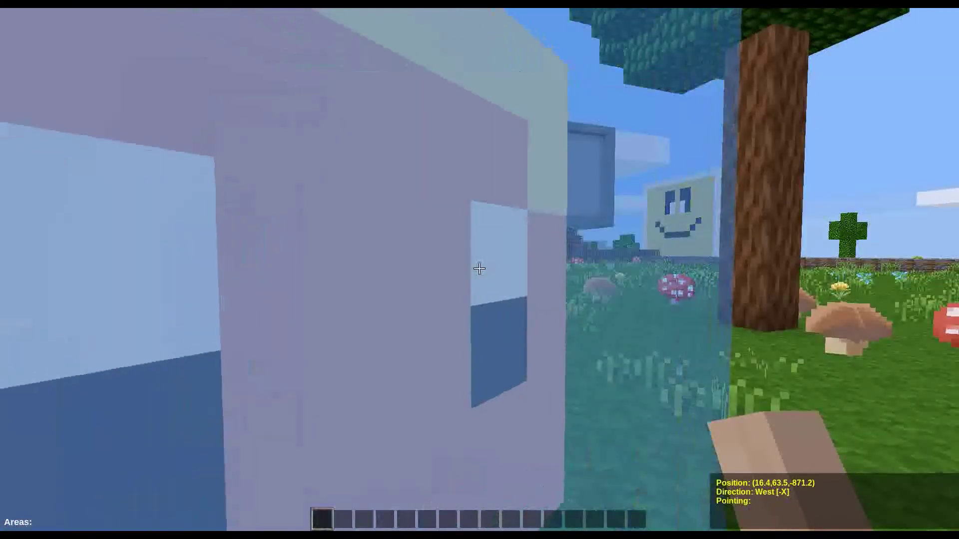
Step: Move away from the student and teleport only eleve1kidzy to the teacher's position
key("s")
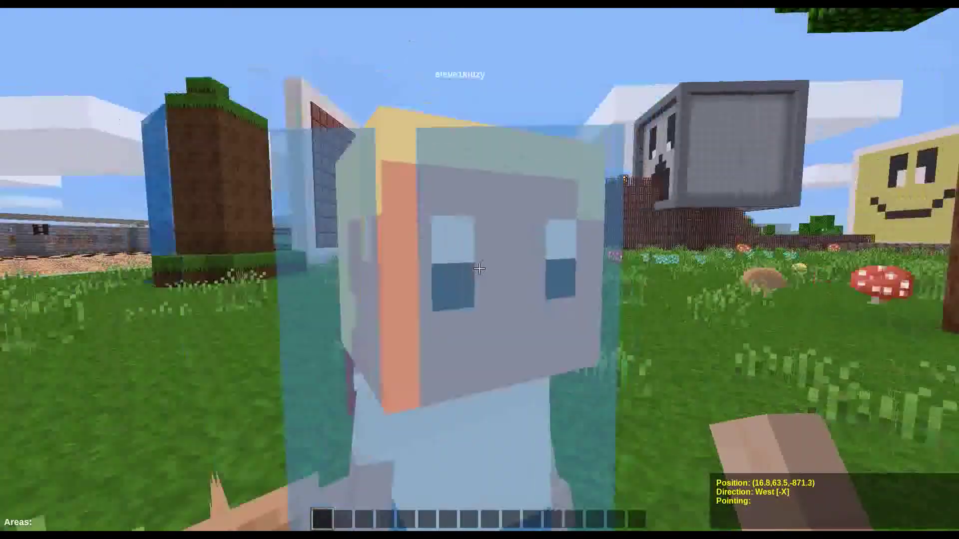
key("s")
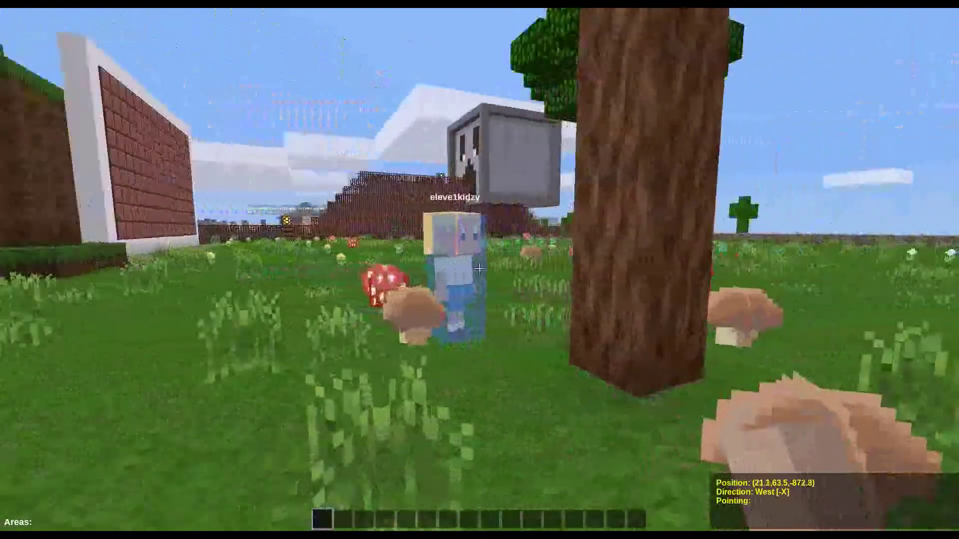
key("s")
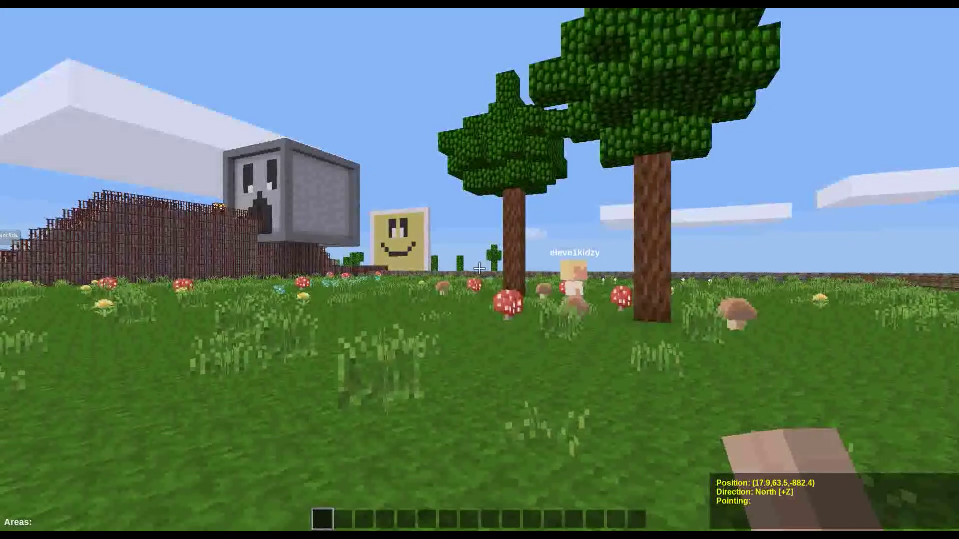
key("i")
left_click(472, 288)
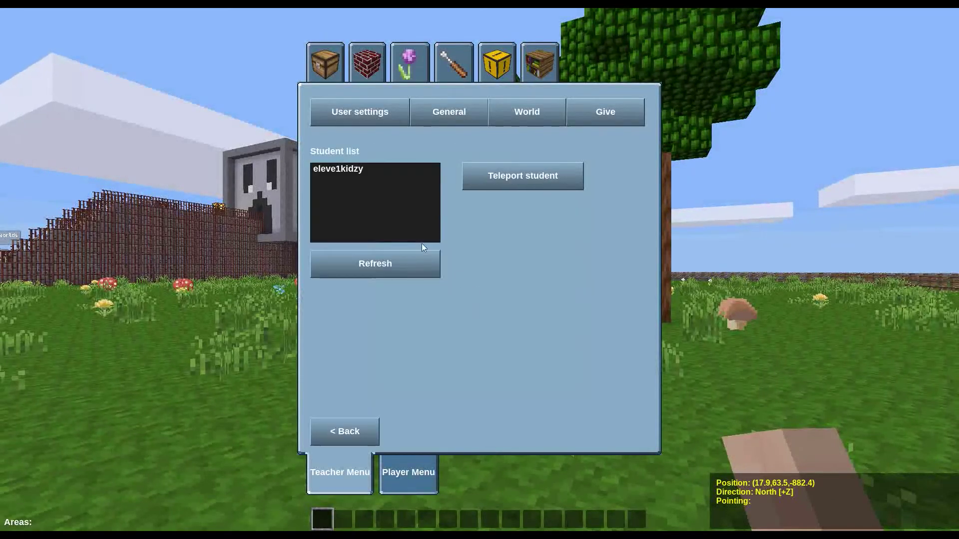
left_click(341, 170)
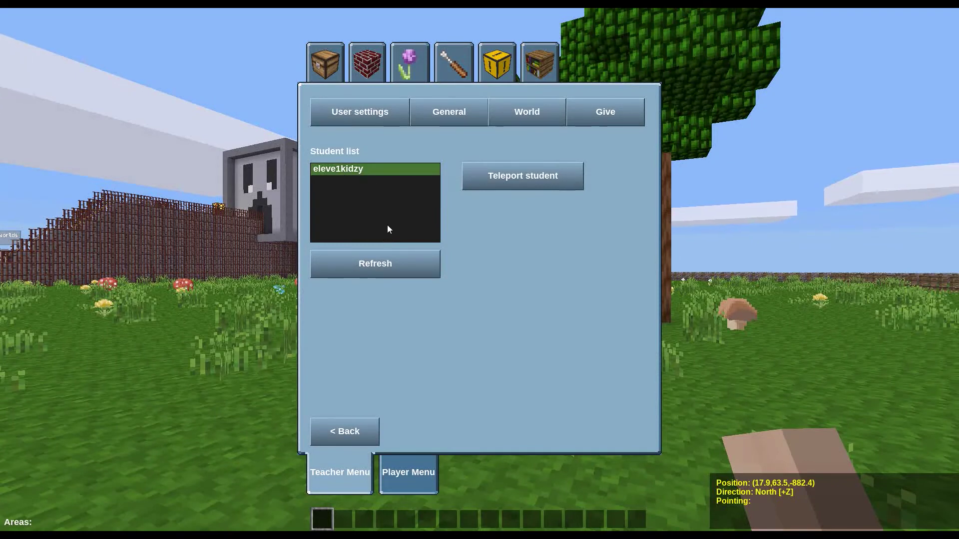
left_click(532, 178)
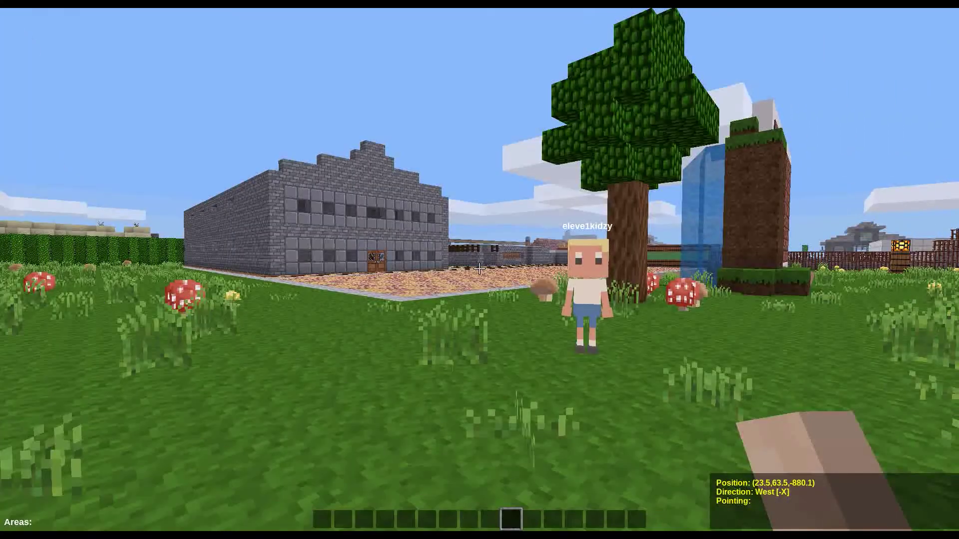
Step: Make all players invisible in the world
key("i")
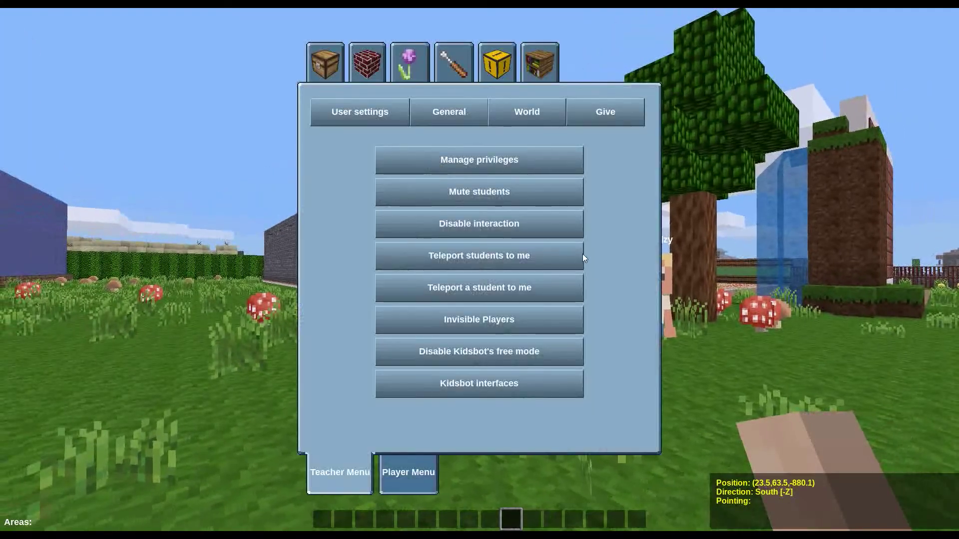
left_click(568, 314)
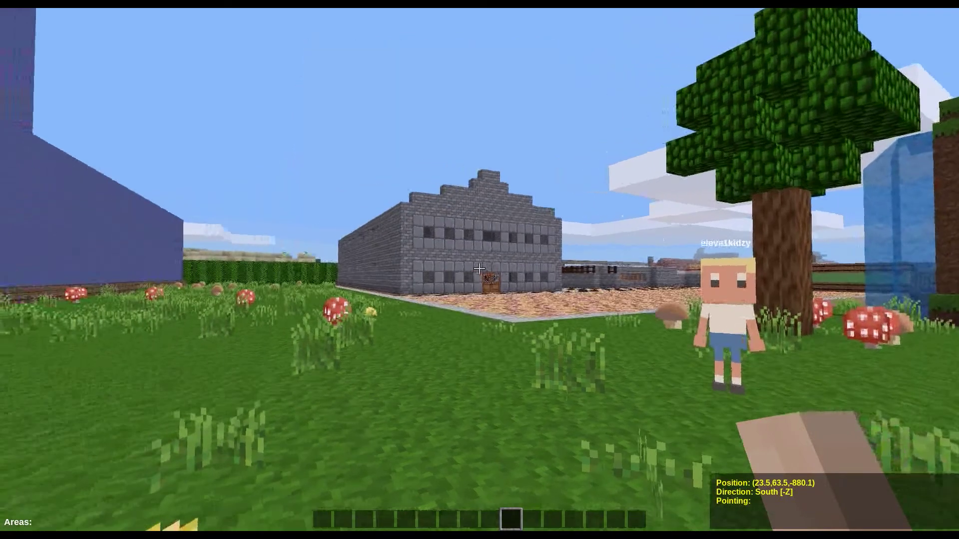
key("i")
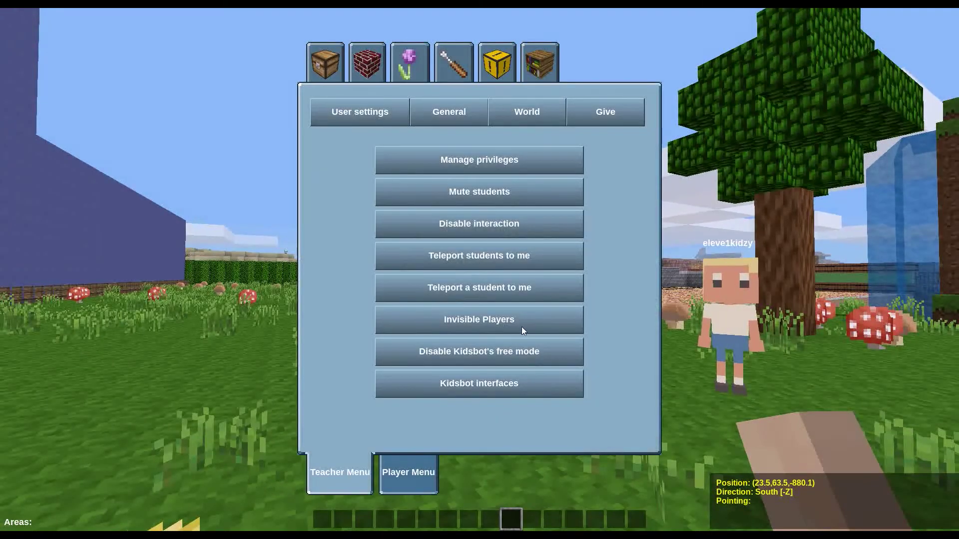
left_click(508, 322)
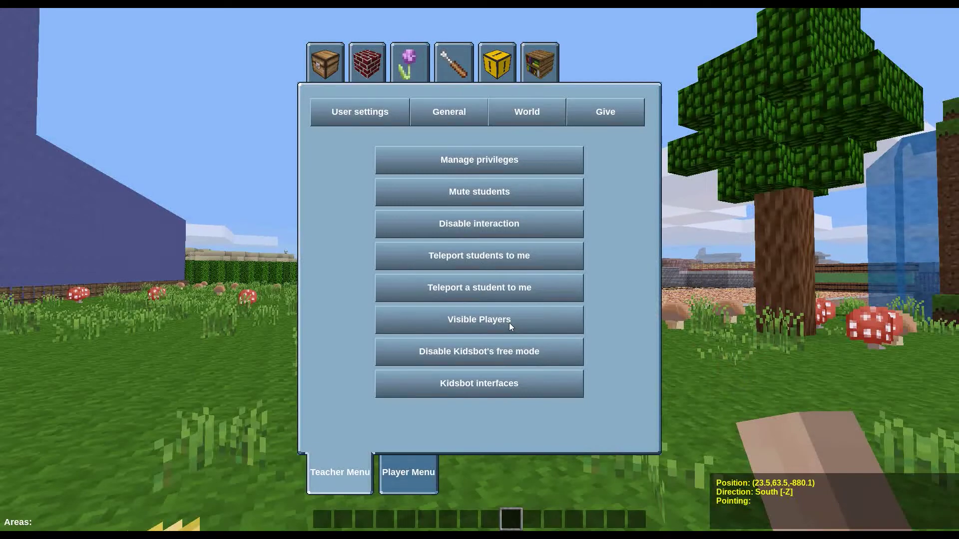
Step: Return to the game and walk around the field to inspect the area near the tree with players hidden
key("Escape")
key("w")
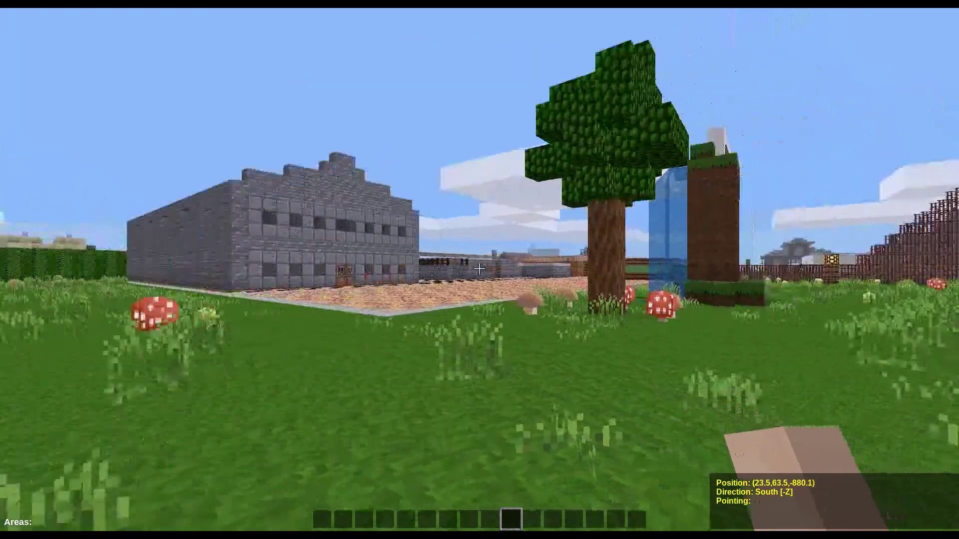
key("a")
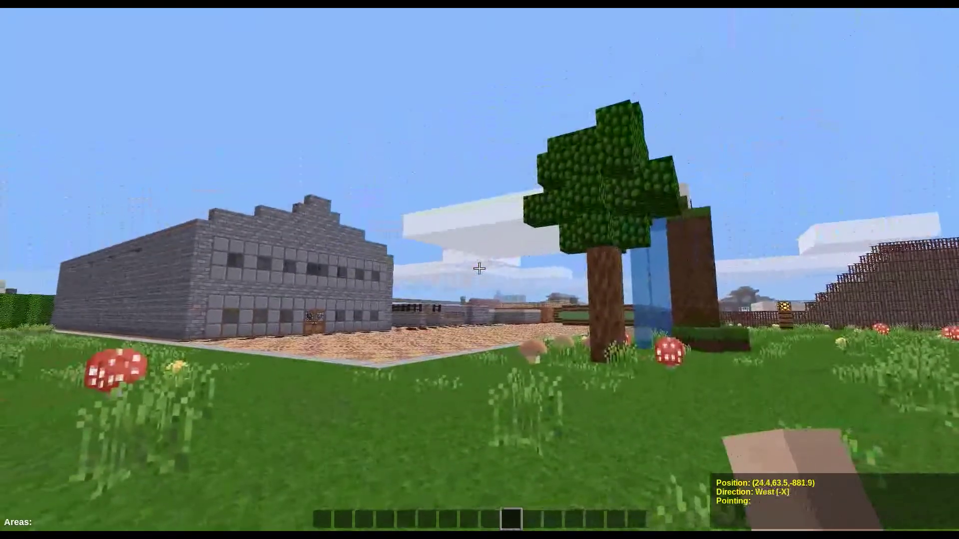
key("w")
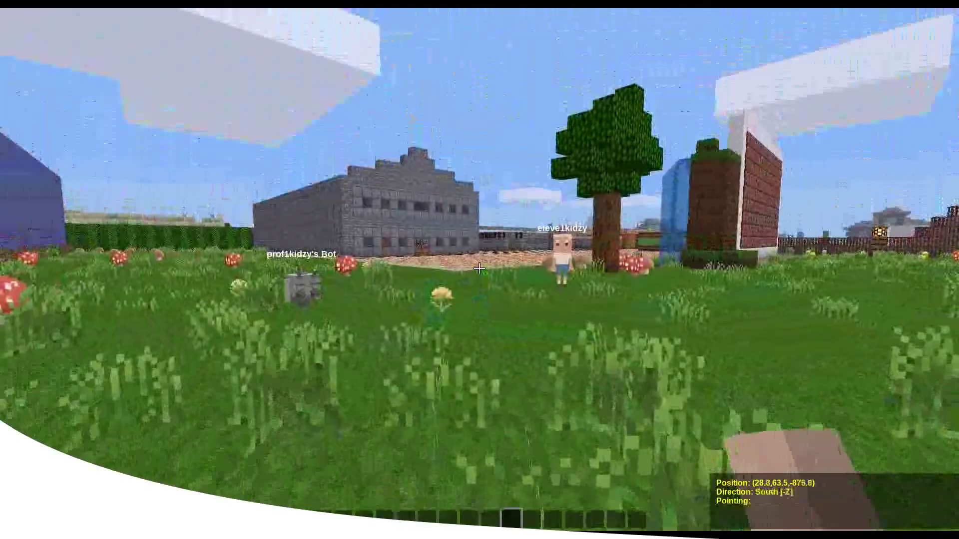
Step: Open the programming interface of prof1kidzy's Bot from the list of Kidsbot interfaces
key("e")
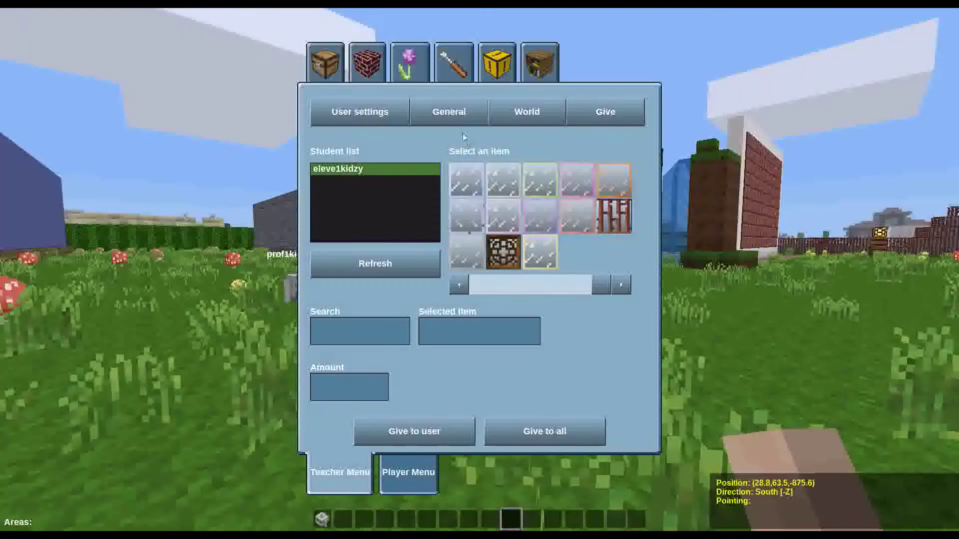
left_click(449, 114)
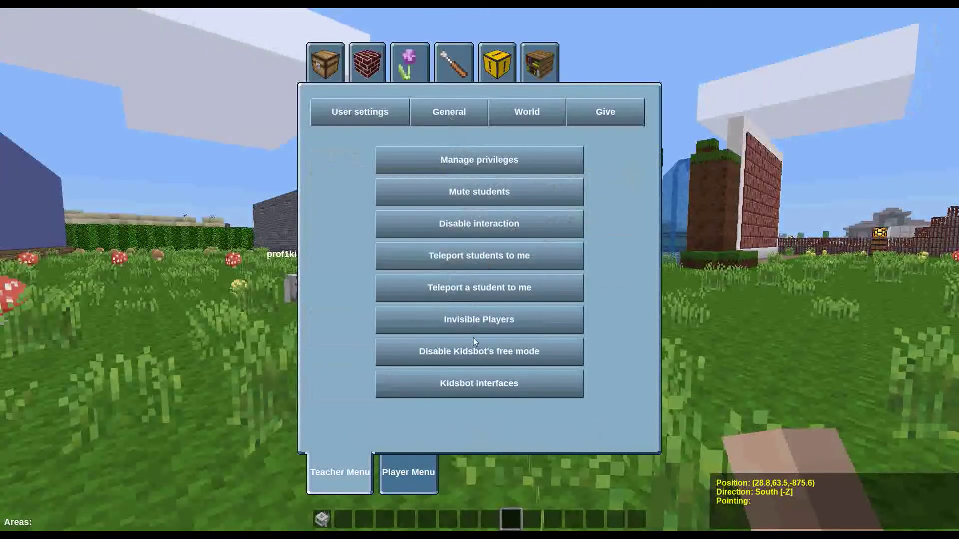
left_click(473, 388)
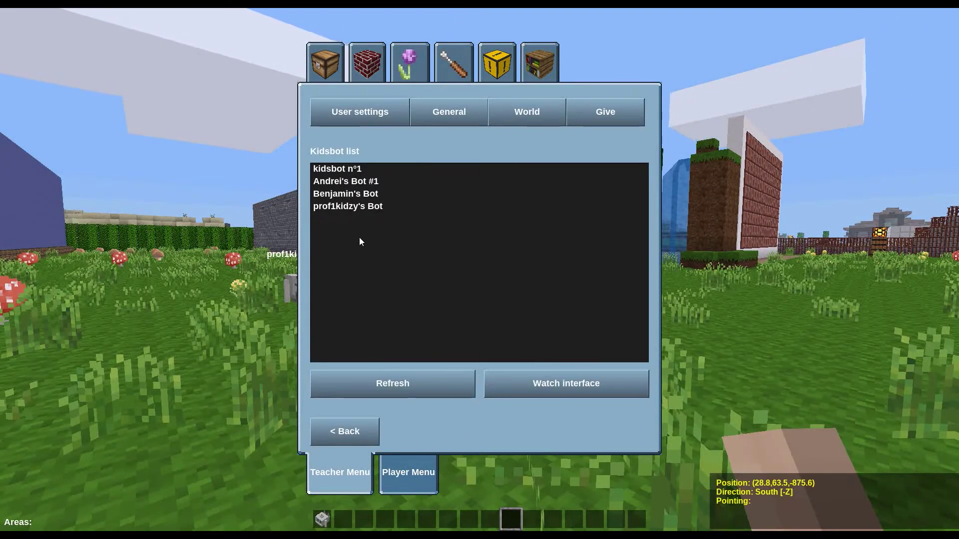
left_click(355, 208)
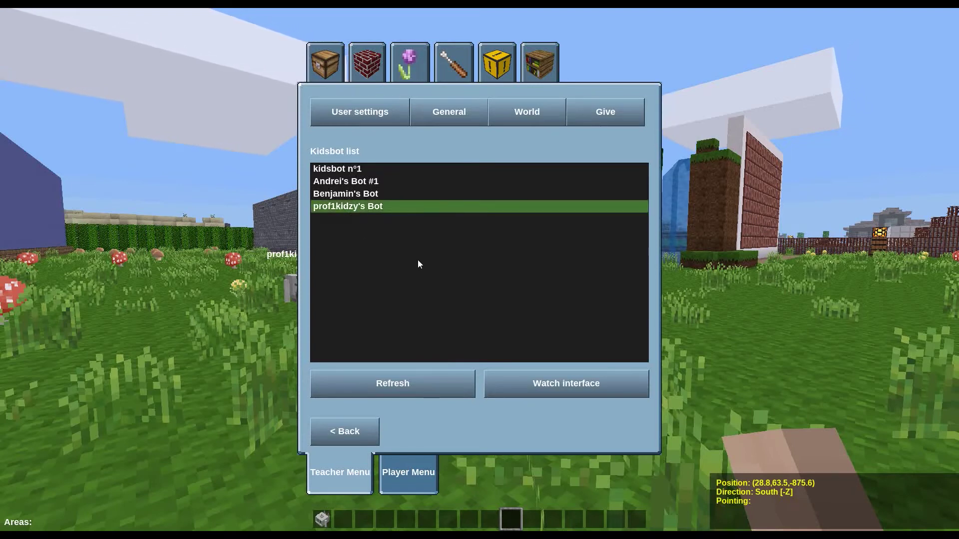
left_click(522, 388)
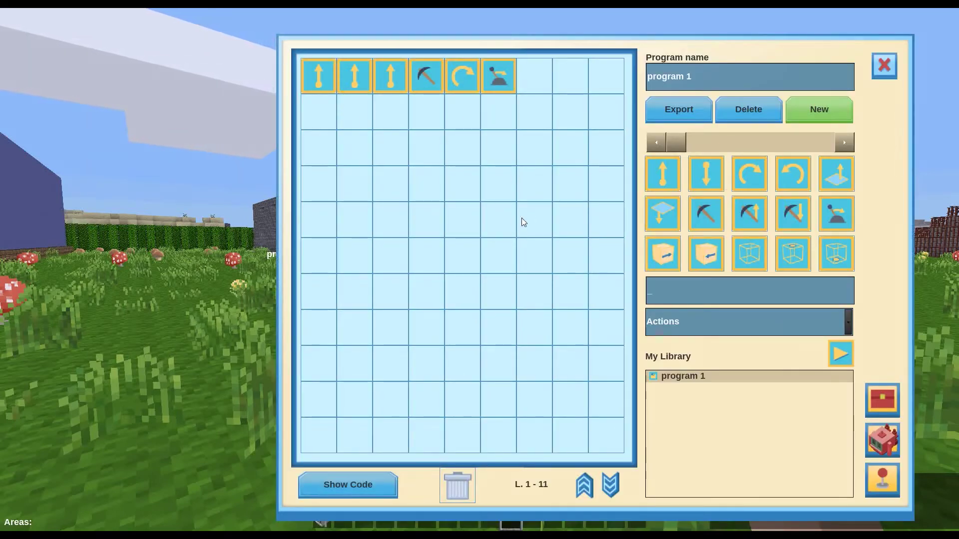
Step: Replace the last three instructions of program 1 with a left turn and a dig action, and browse the other instruction categories such as Signs
left_click_drag(498, 77, 491, 480)
right_click(464, 78)
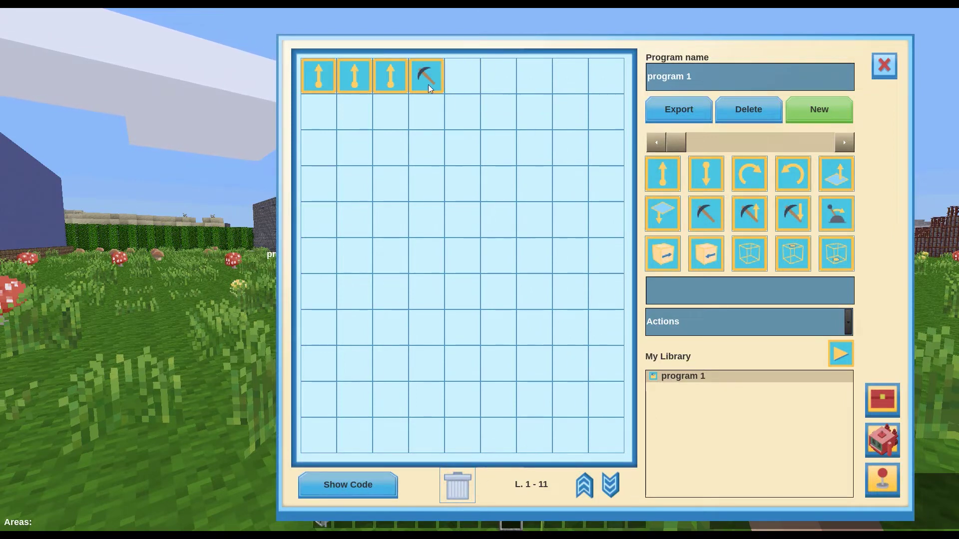
right_click(427, 76)
left_click_drag(793, 174, 426, 76)
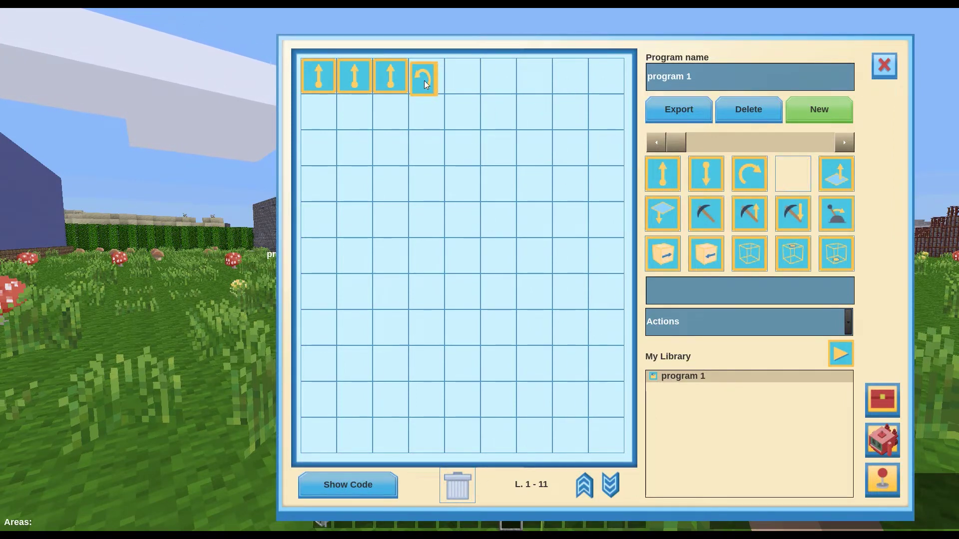
left_click_drag(698, 210, 452, 77)
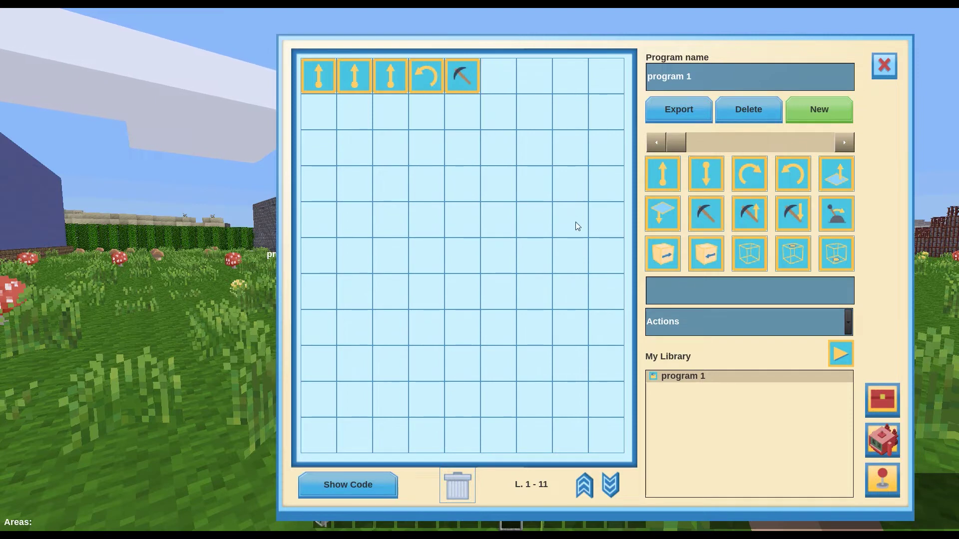
scroll(714, 315, "down", 2)
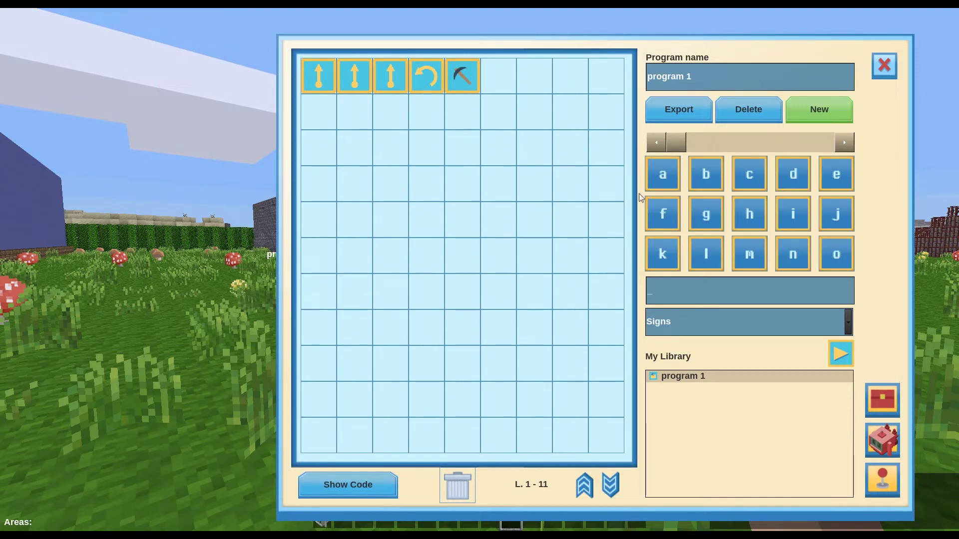
scroll(715, 325, "down", 1)
scroll(715, 325, "down", 2)
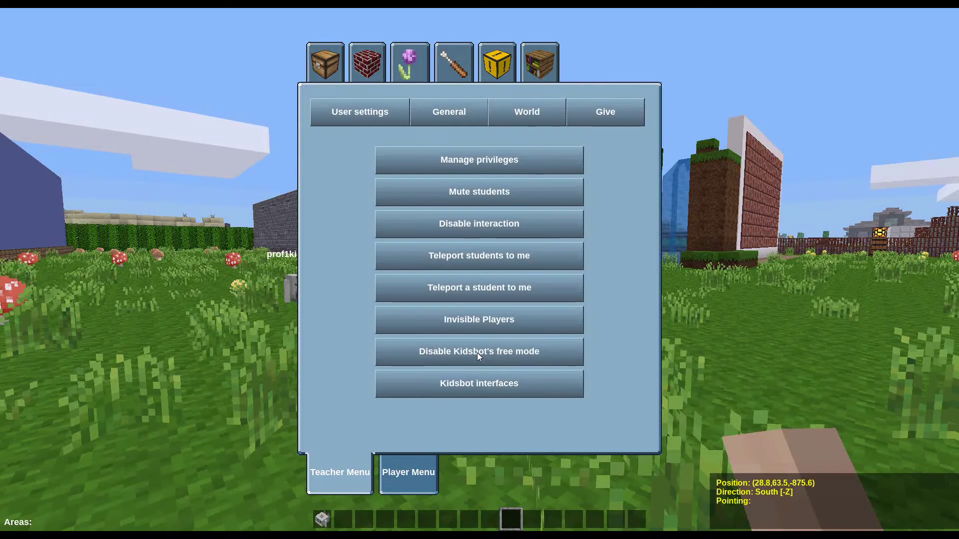
Step: Disable Kidsbot's free mode for the students and return to the world
left_click(478, 353)
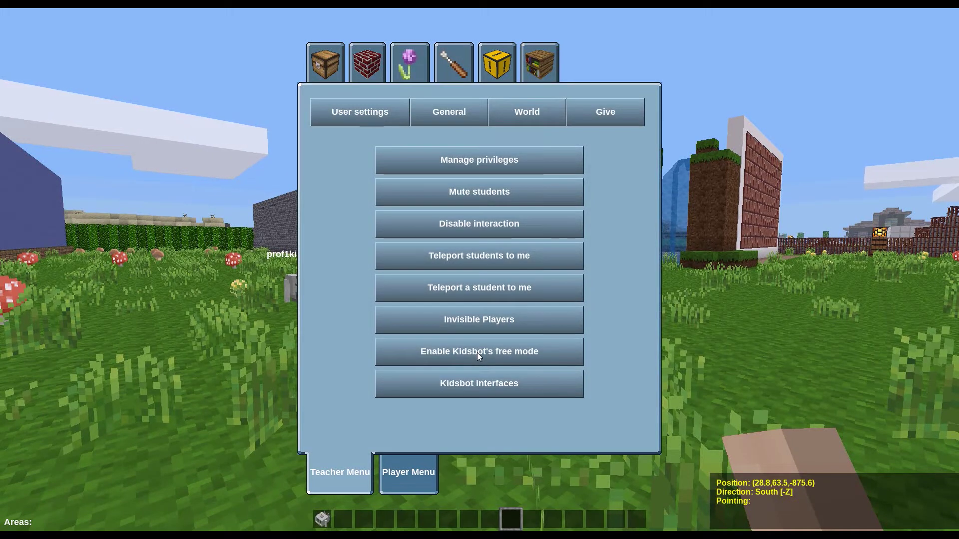
left_click(487, 352)
left_click(487, 352)
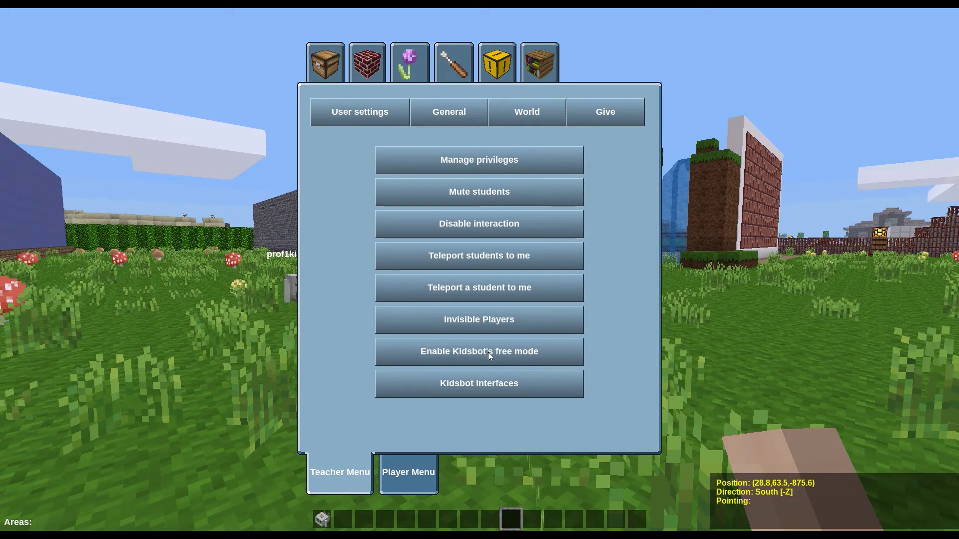
key("Escape")
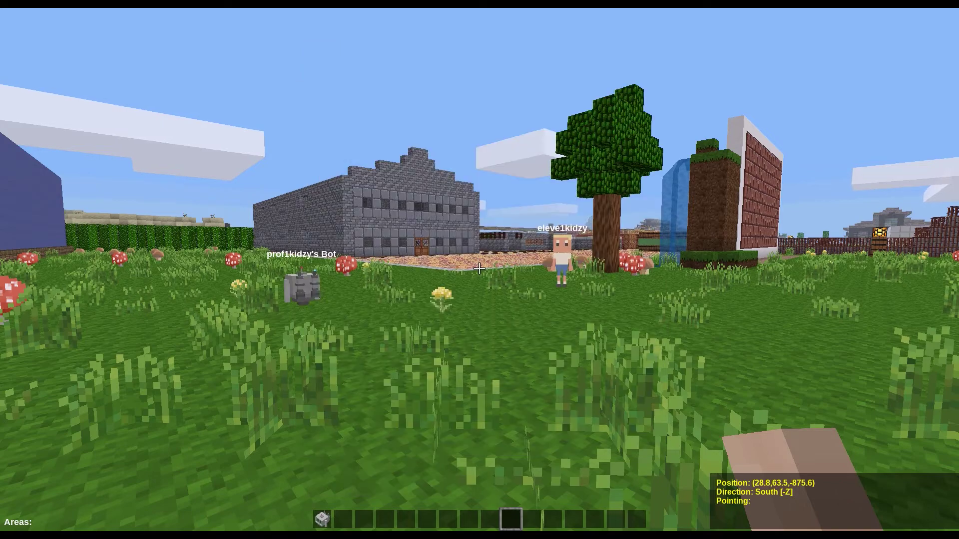
Step: Equip the Kidsbot item and walk forward across the grass toward eleve1kidzy
scroll(479, 270, "up", 6)
scroll(479, 269, "up", 3)
key("w")
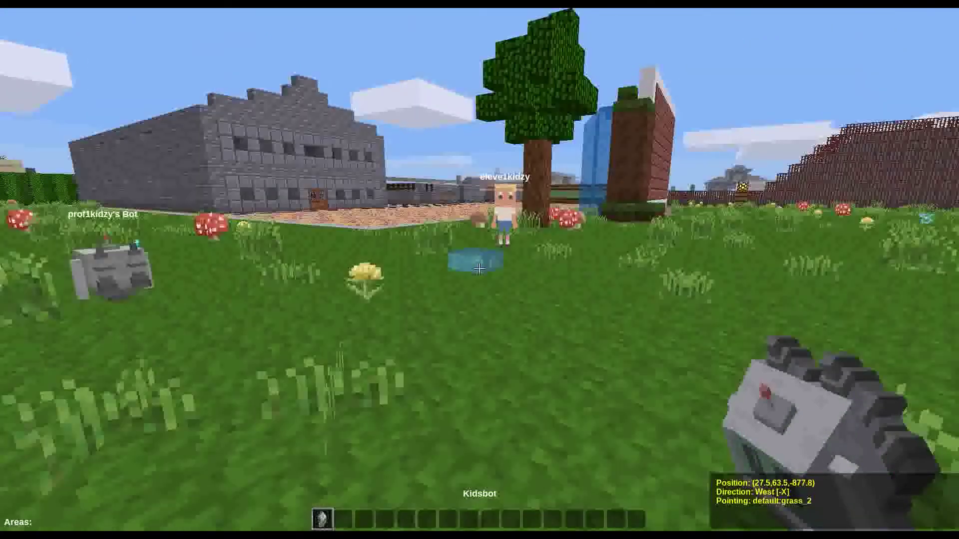
Step: Enable Kidsbot's free mode again and use the held Kidsbot on the grass ahead
key("i")
left_click(486, 354)
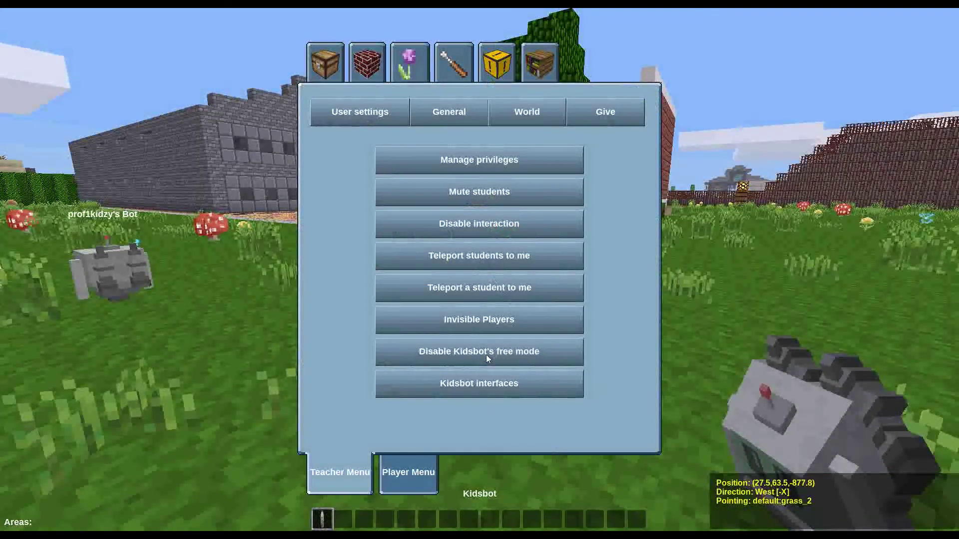
key("Escape")
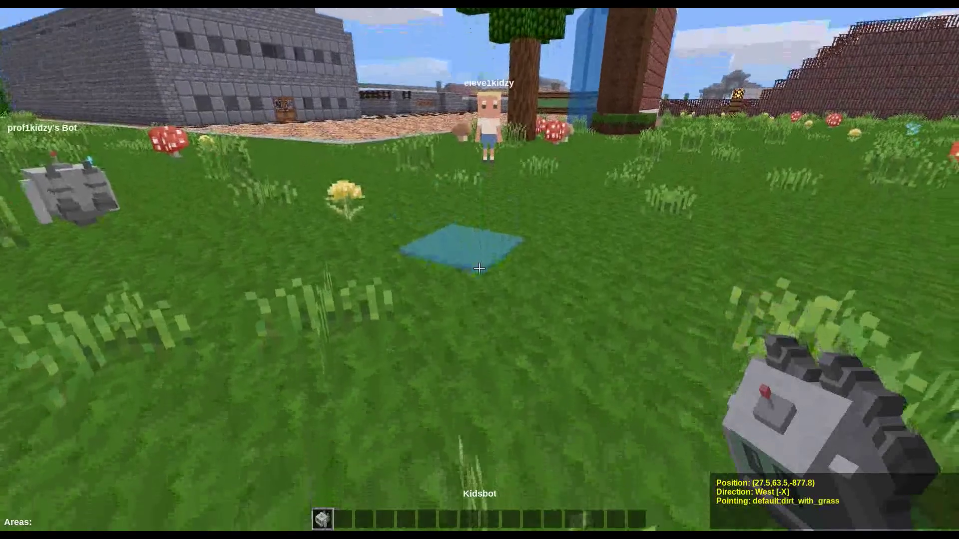
right_click(480, 269)
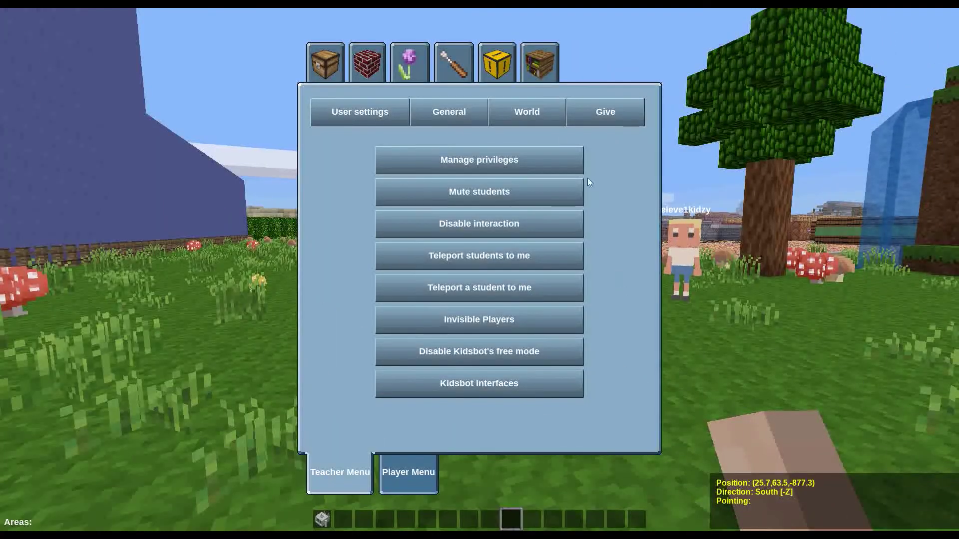
Step: Set the world time to night and return to the game
left_click(532, 112)
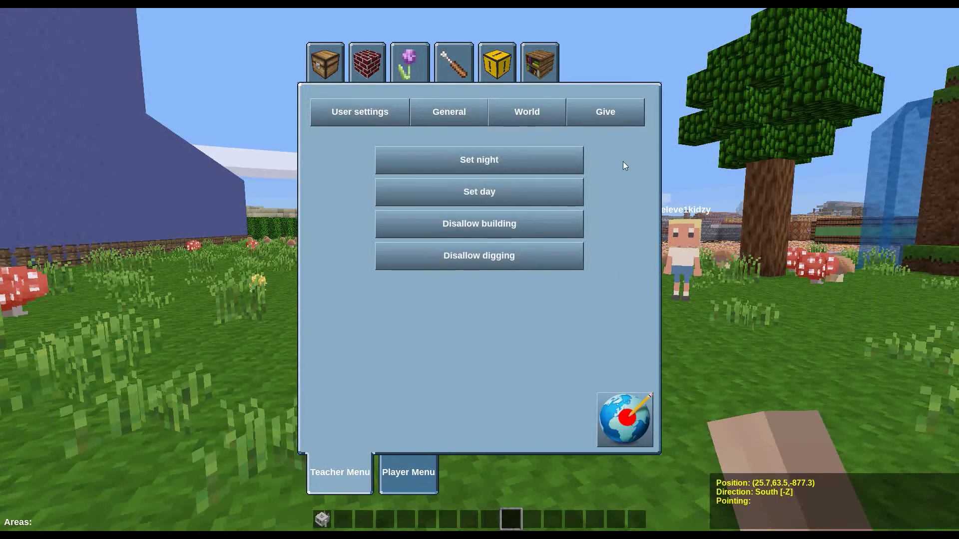
left_click(470, 161)
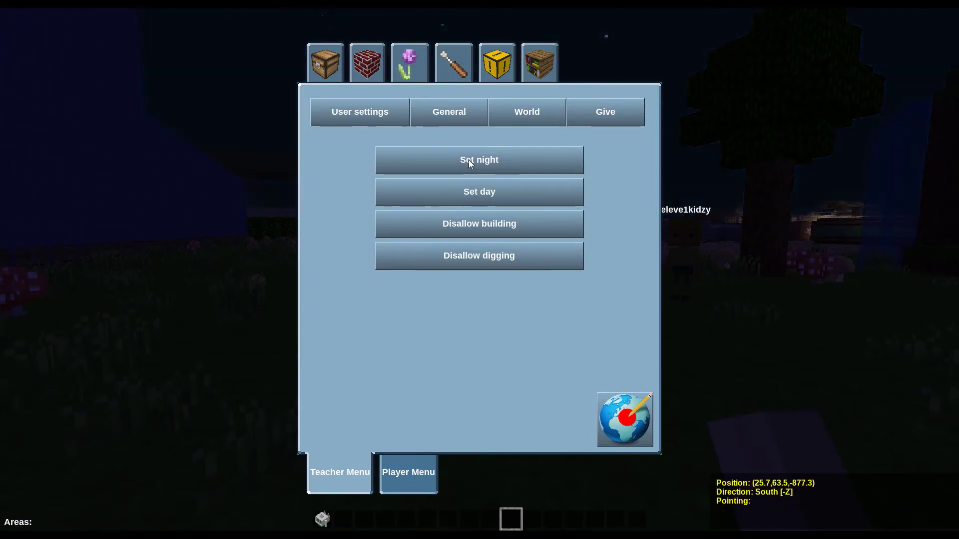
key("Escape")
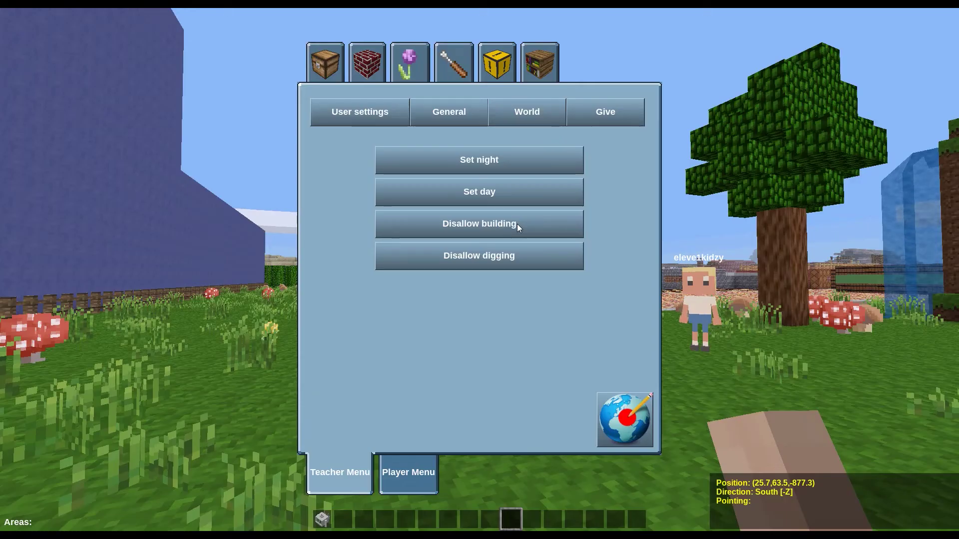
Step: Disallow both building and digging in the world
left_click(517, 224)
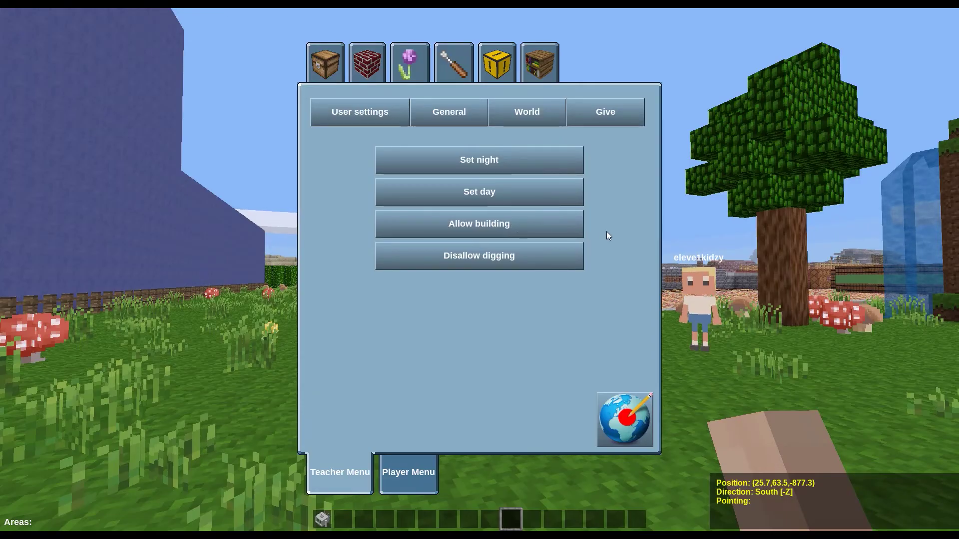
left_click(523, 256)
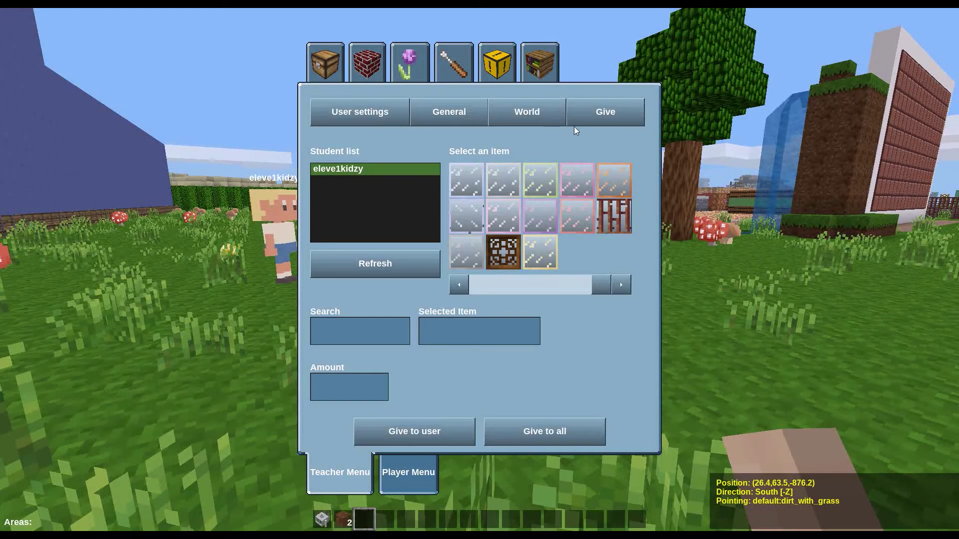
left_click(591, 113)
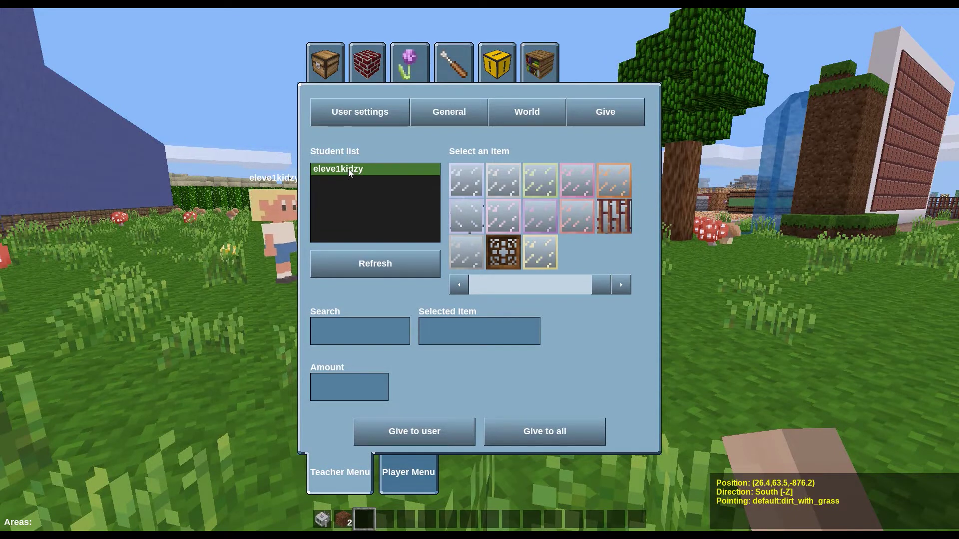
left_click(460, 286)
left_click(460, 287)
left_click(459, 287)
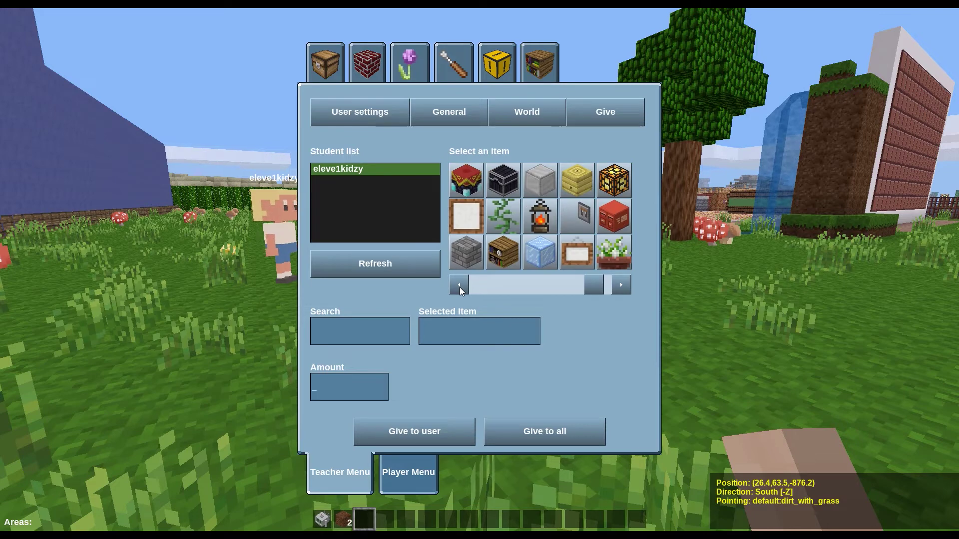
left_click(459, 287)
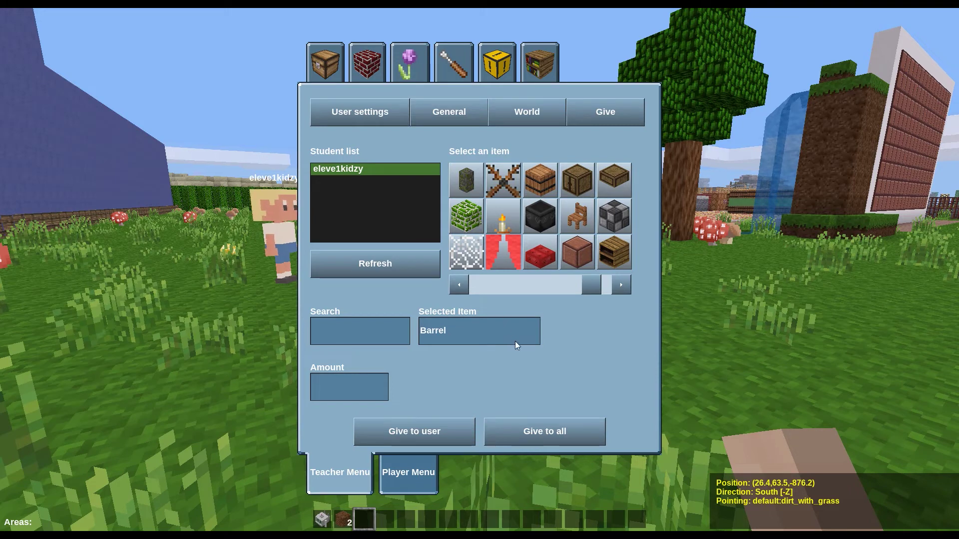
left_click(359, 343)
left_click(339, 398)
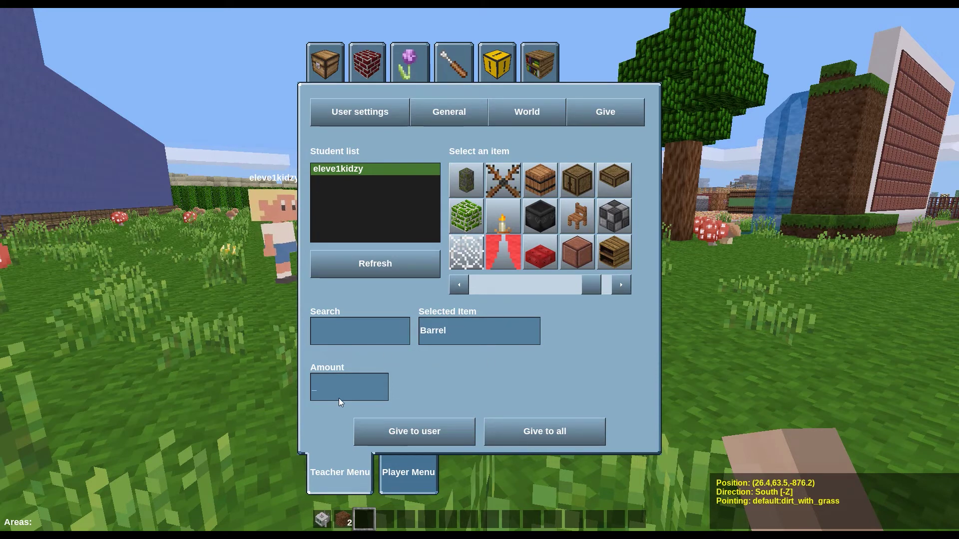
type("5")
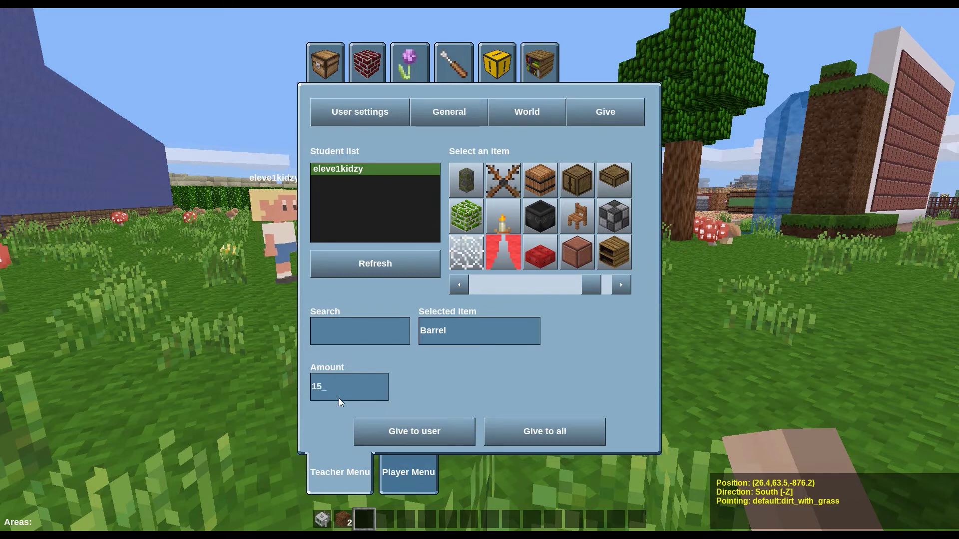
left_click(426, 433)
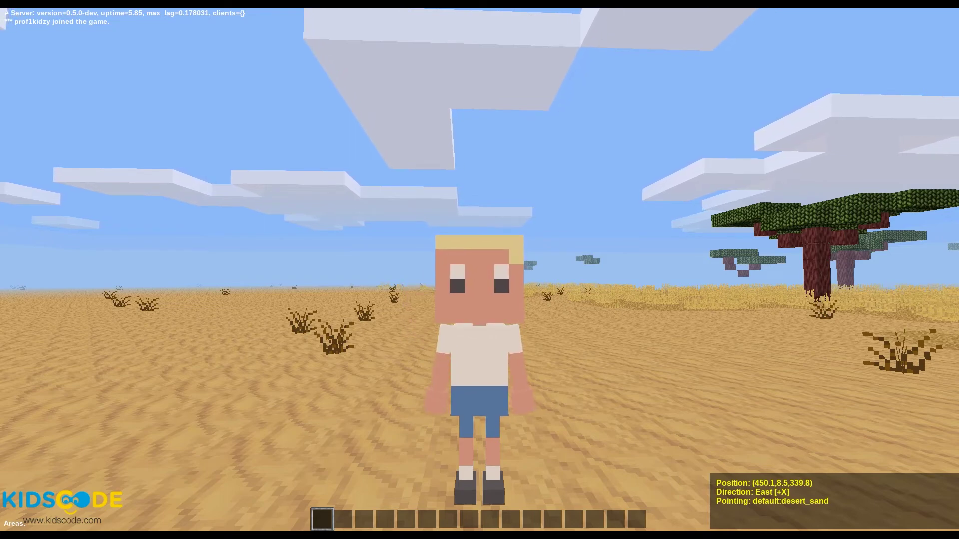
Step: Walk the character forward to the east across the desert sand
key("w")
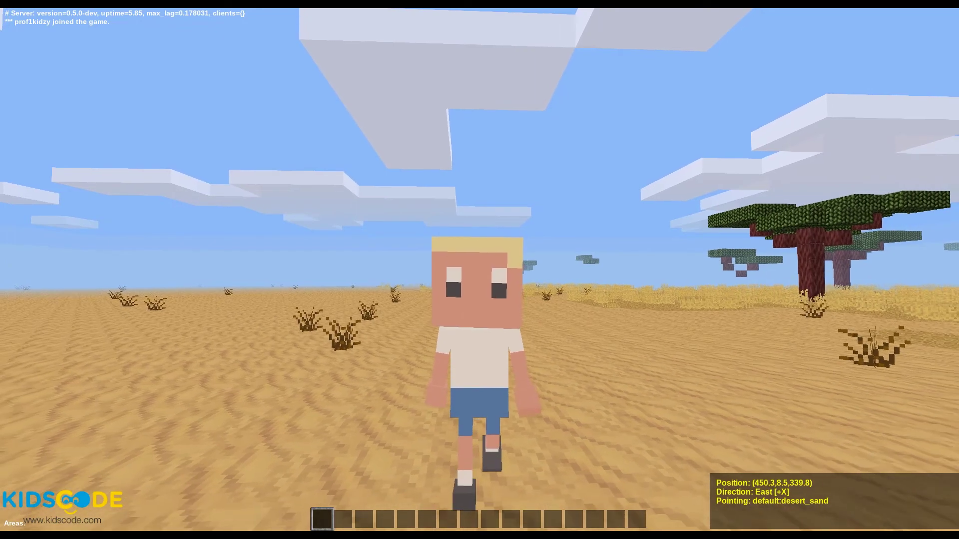
key("w")
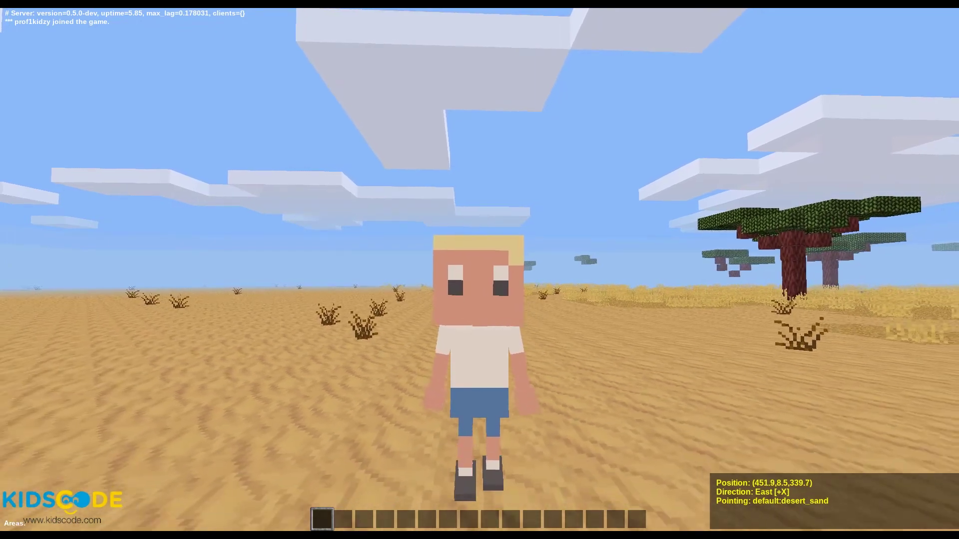
key("w")
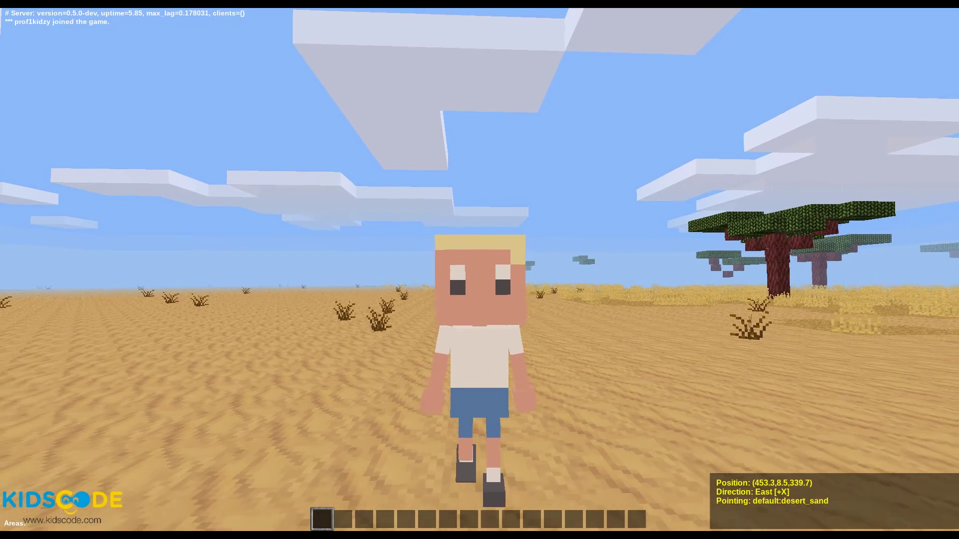
key("w")
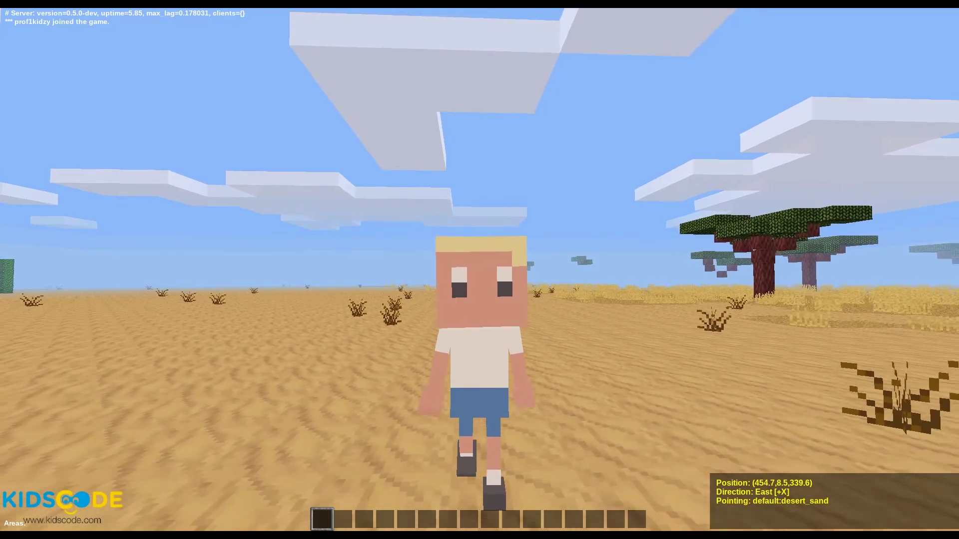
key("w")
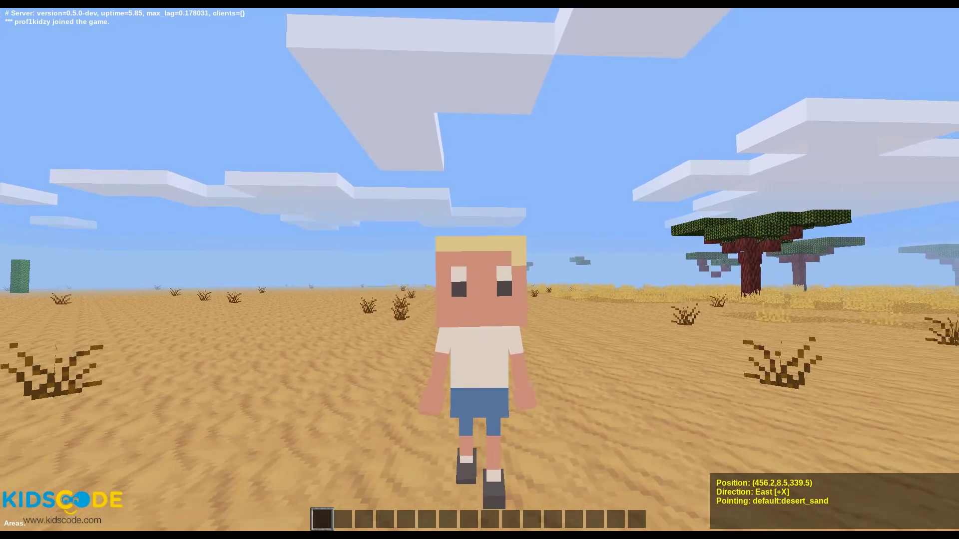
key("w")
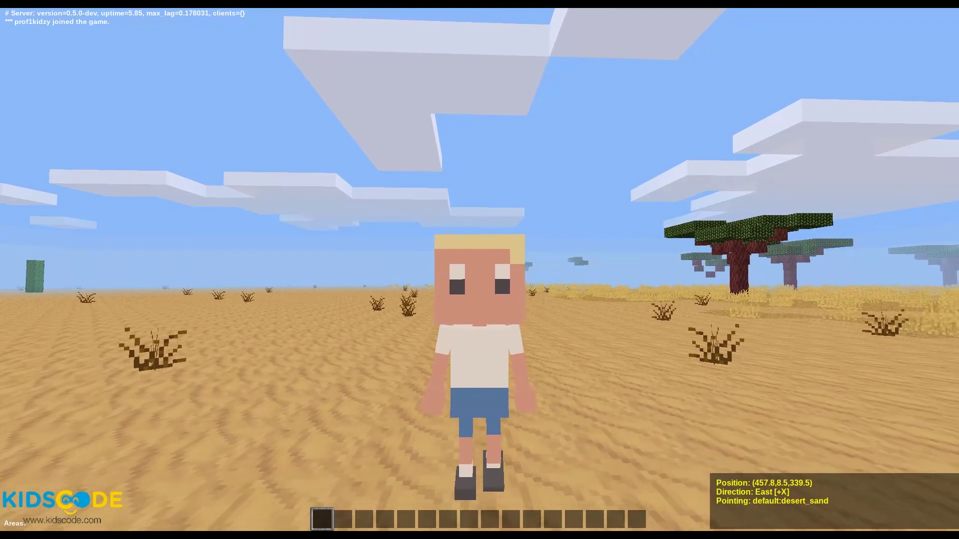
key("w")
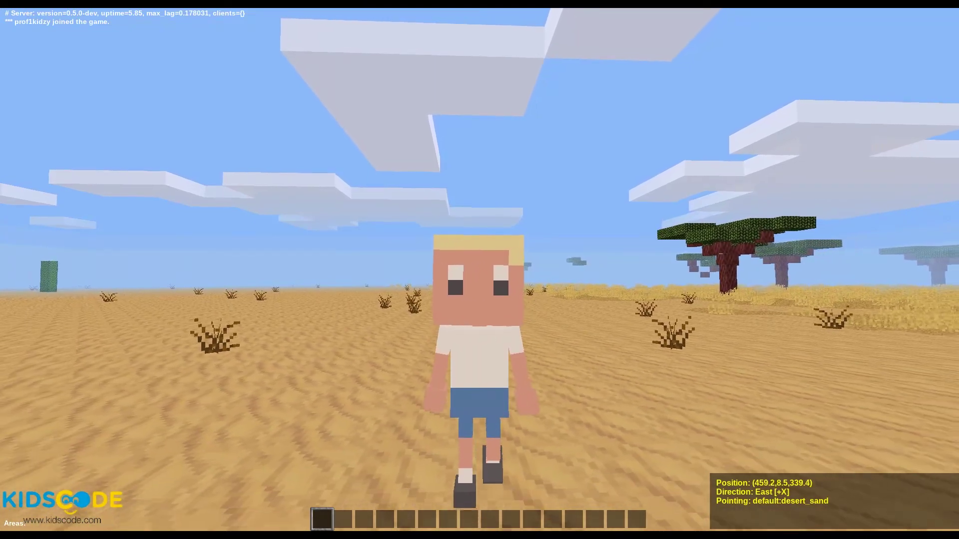